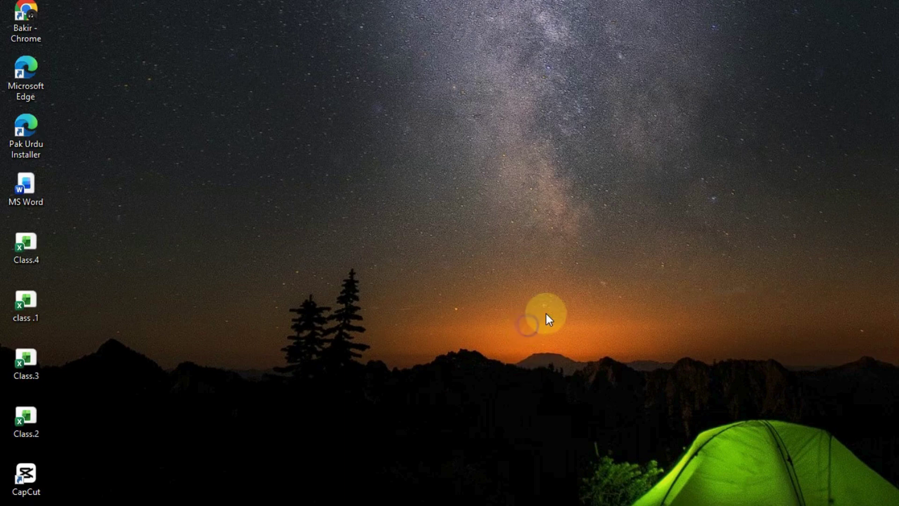
Refresh the desktop several times from its right-click menu.
click(547, 367)
right_click(496, 217)
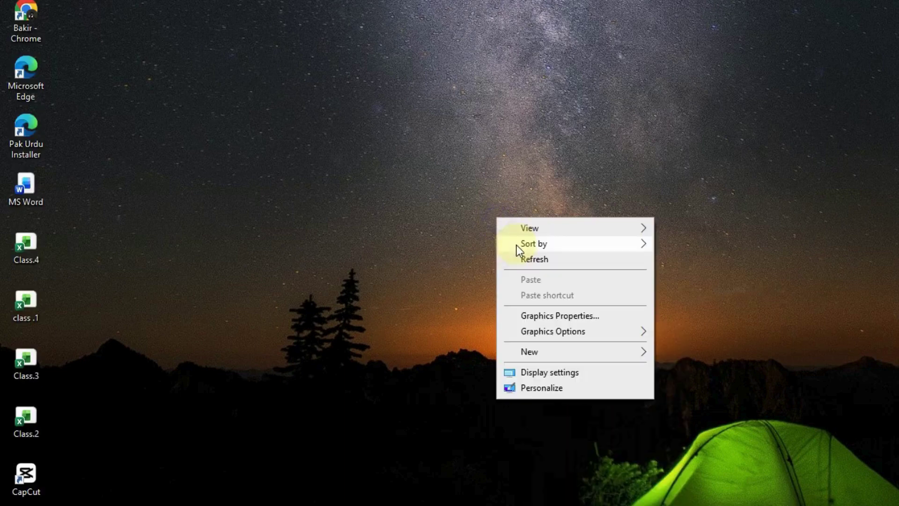
click(532, 264)
right_click(482, 135)
click(543, 186)
right_click(543, 187)
click(548, 228)
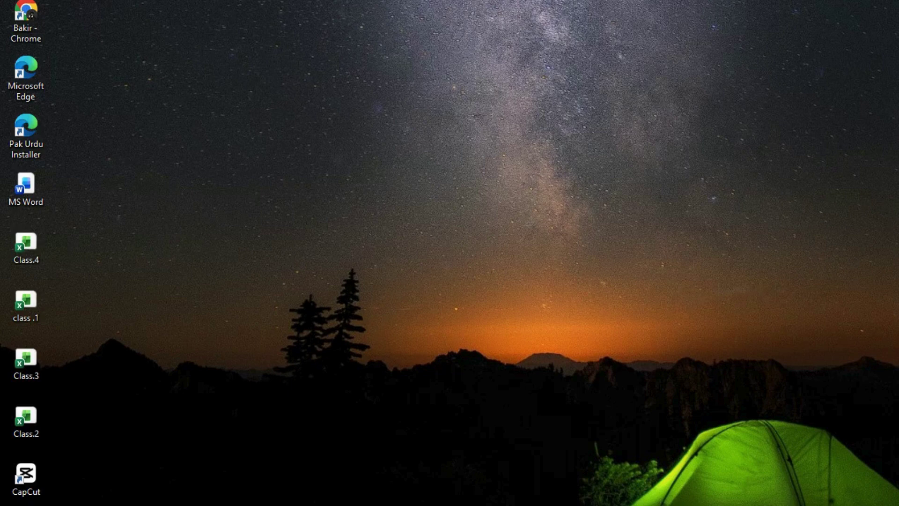
Launch Excel from the Start menu, maximize it, and return to its Home start page.
key(super)
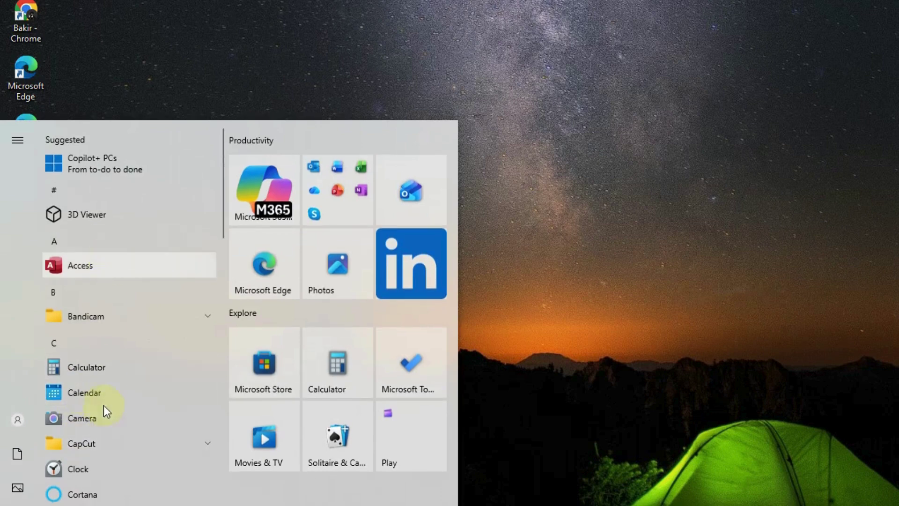
scroll(66, 454, down, 3)
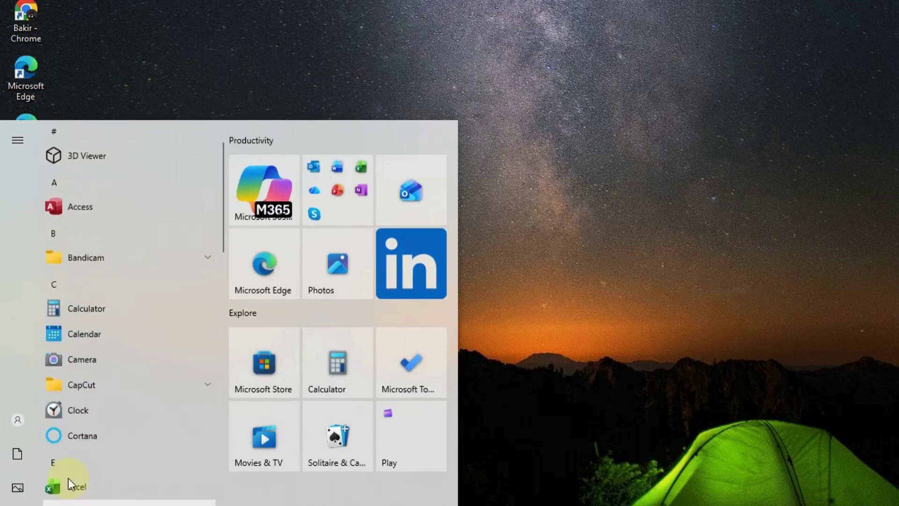
click(80, 476)
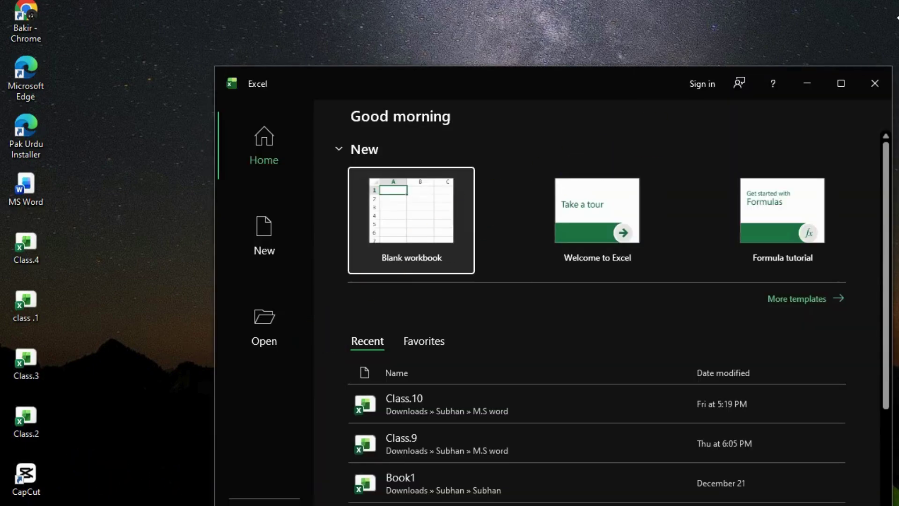
click(834, 91)
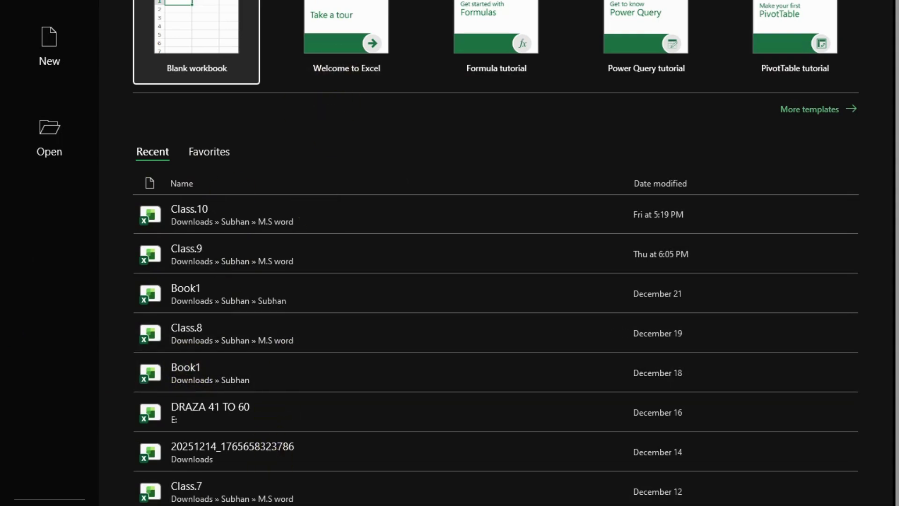
scroll(277, 372, down, 2)
scroll(296, 388, up, 2)
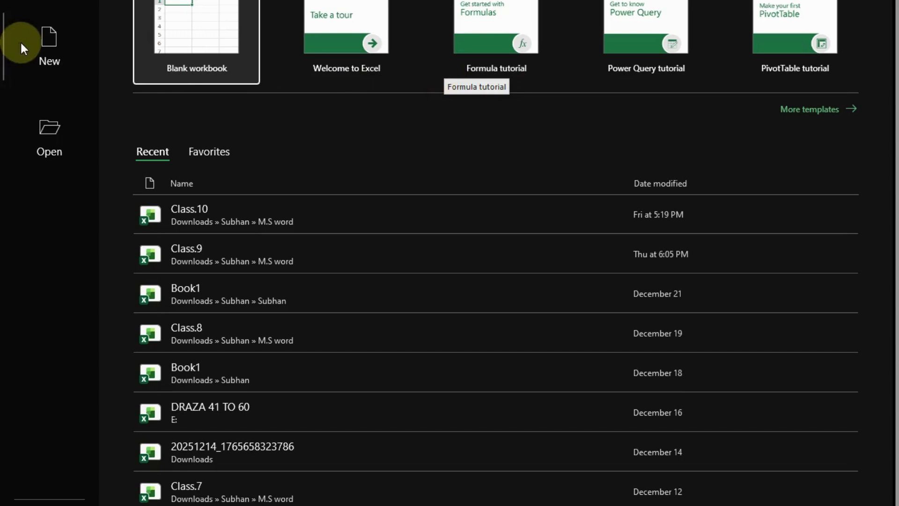
click(49, 140)
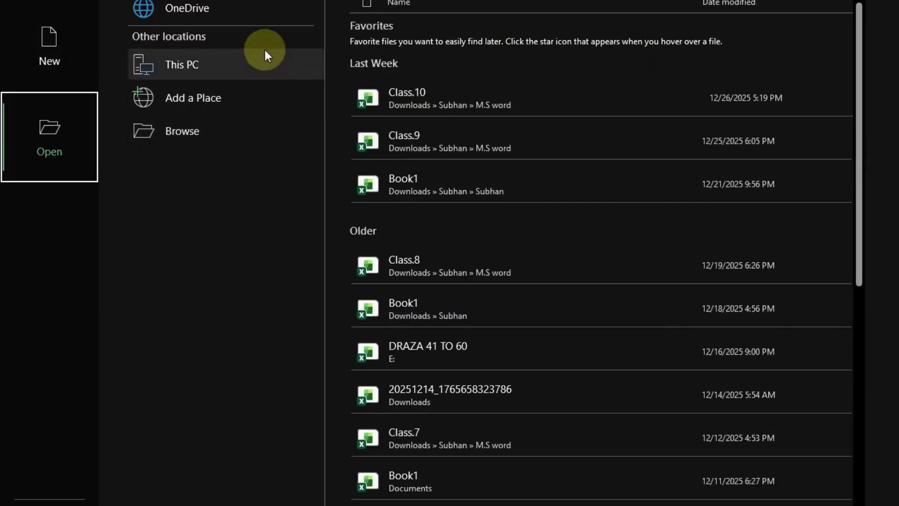
click(50, 1)
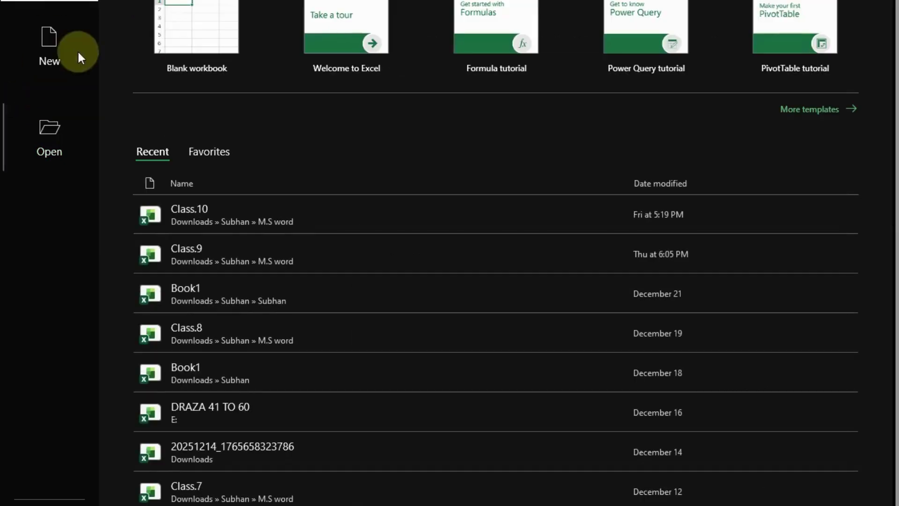
Create a new blank workbook and select cells D1, B5 and C8.
click(185, 40)
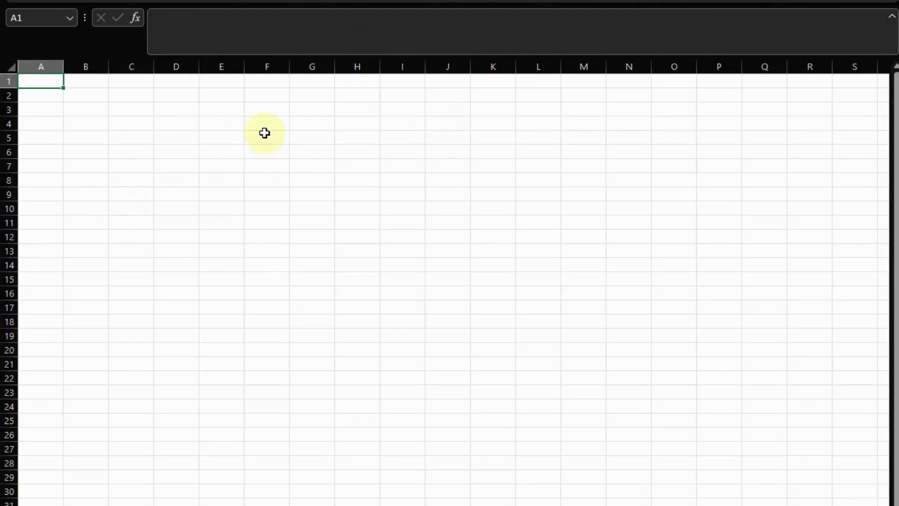
drag(44, 88, 183, 85)
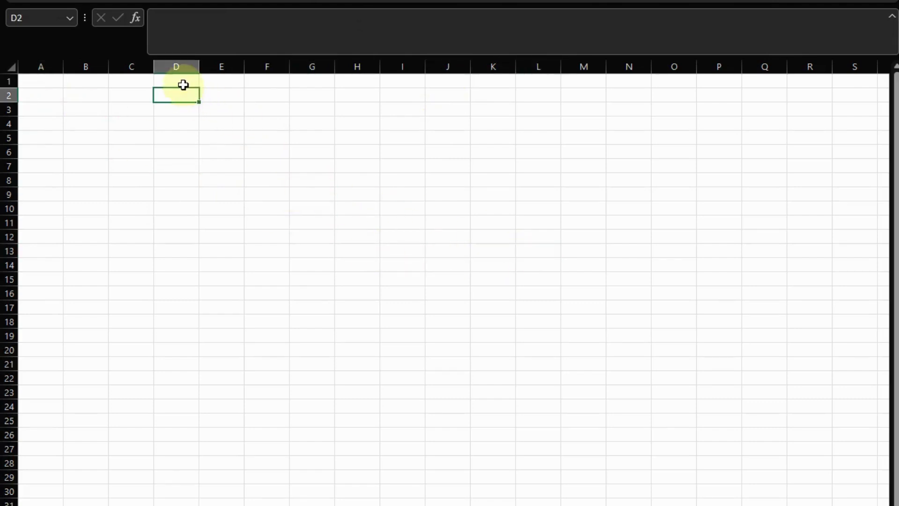
click(181, 84)
click(80, 134)
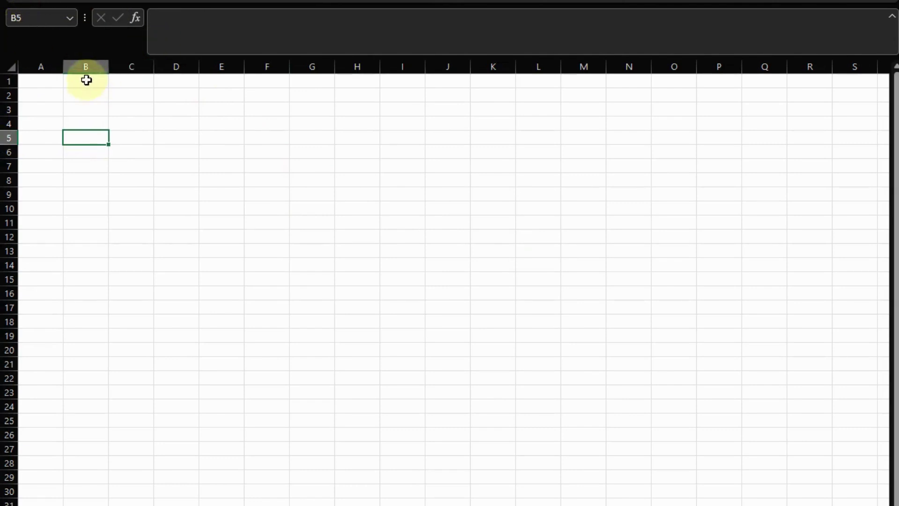
click(127, 175)
Practise selecting cells A2, A1, F10, C12 and the range A1:B4.
click(30, 93)
click(38, 82)
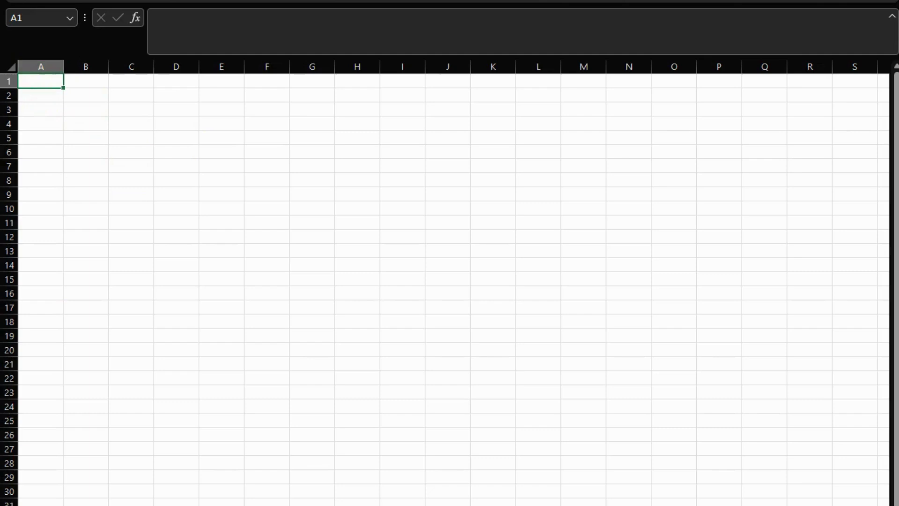
click(36, 80)
click(271, 207)
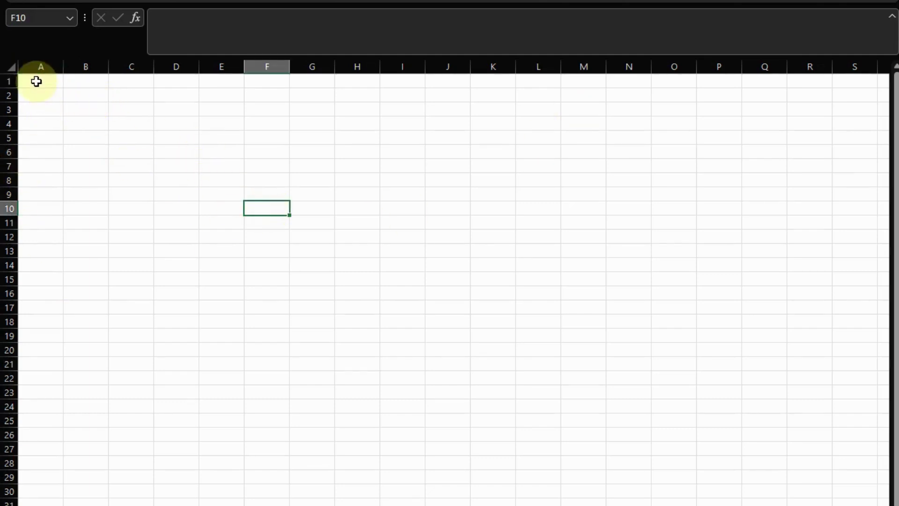
click(36, 82)
drag(36, 81, 96, 130)
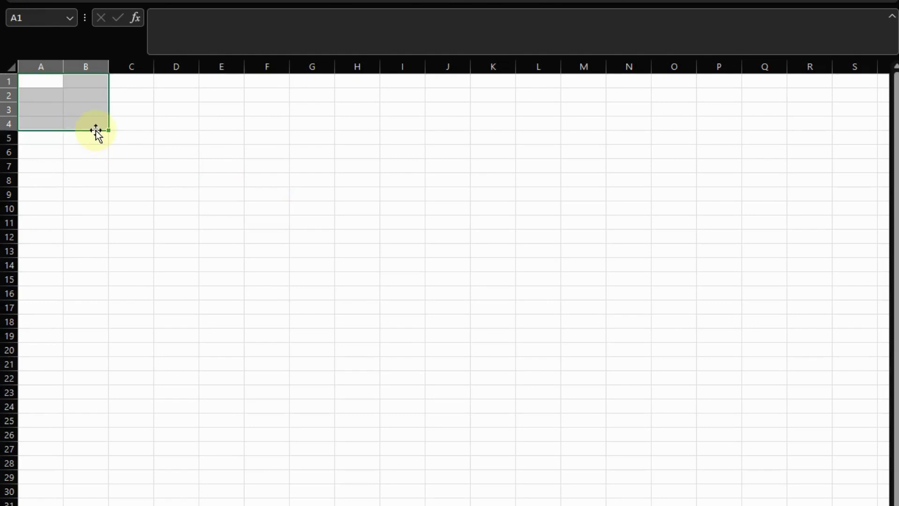
click(119, 236)
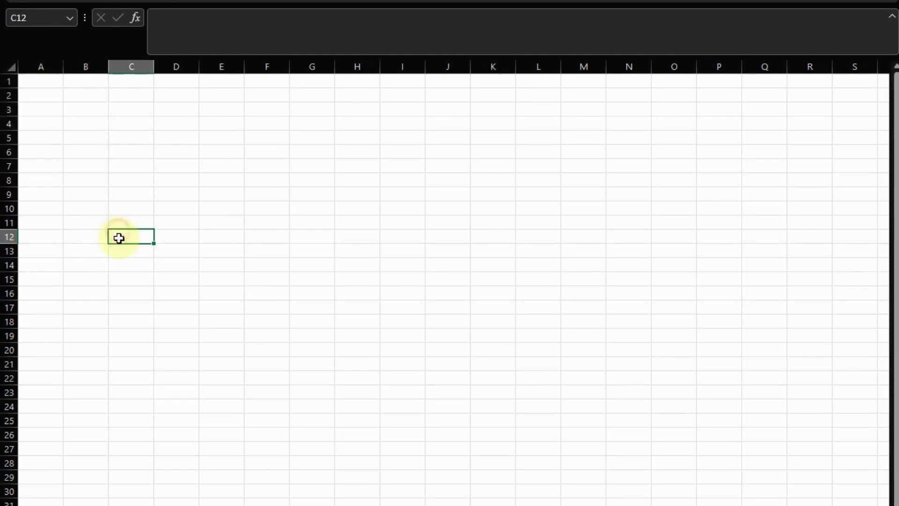
click(38, 86)
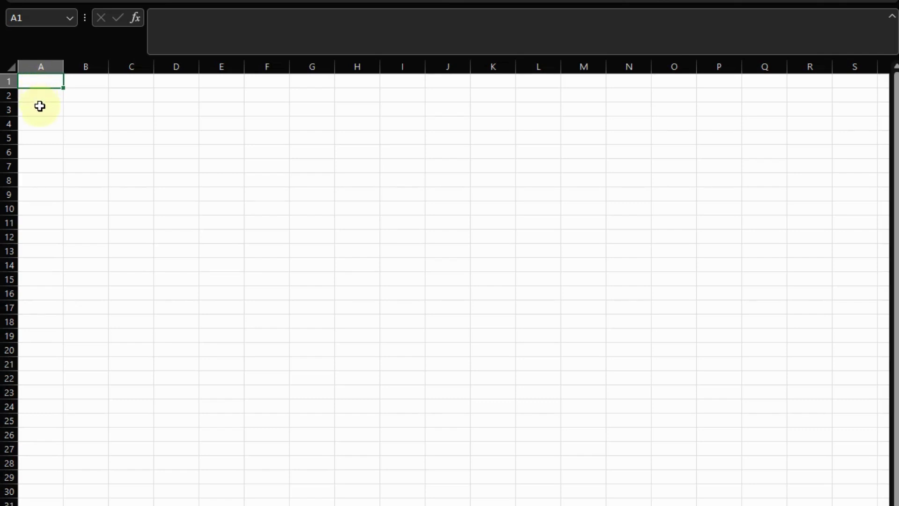
Select the whole sheet and widen all its columns.
drag(37, 82, 136, 87)
click(131, 93)
click(44, 90)
click(14, 66)
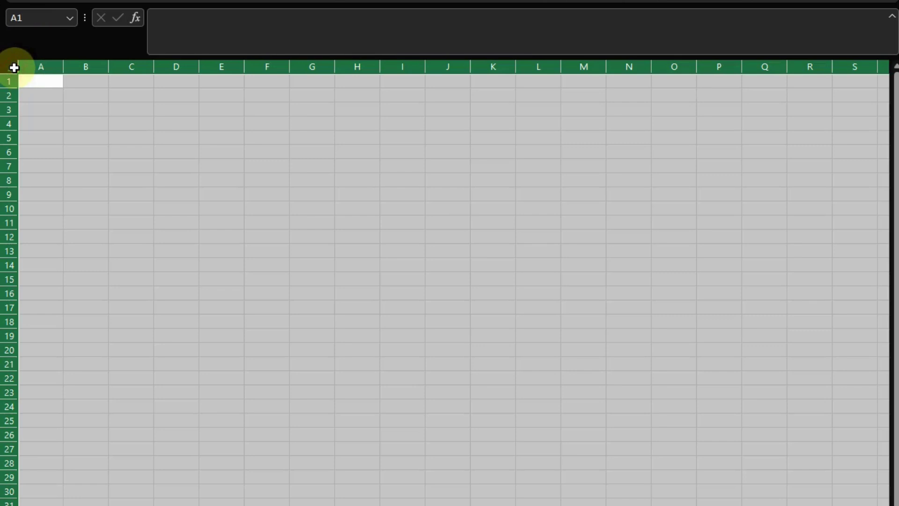
click(69, 121)
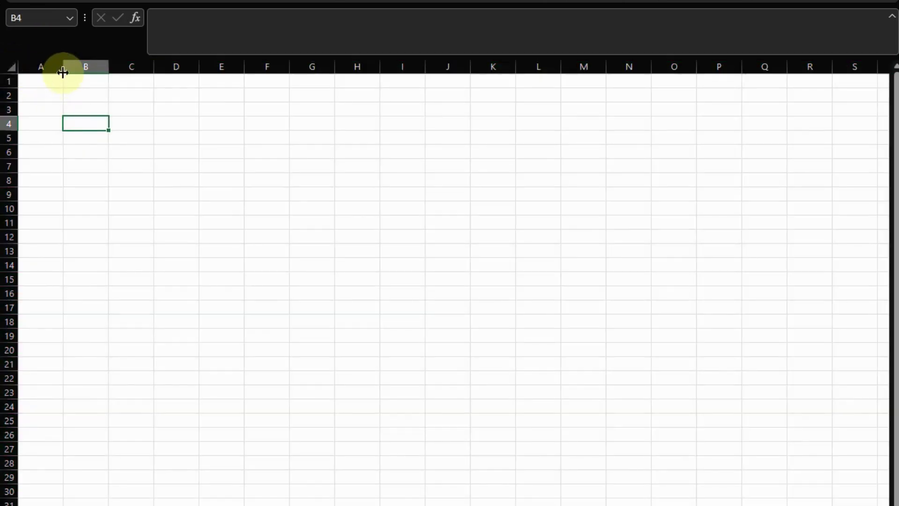
mouse_move(63, 71)
mouse_down()
mouse_move(118, 70)
mouse_move(77, 79)
mouse_up()
Set every row's height to 21, then select row 1 from A1 to I1.
click(7, 68)
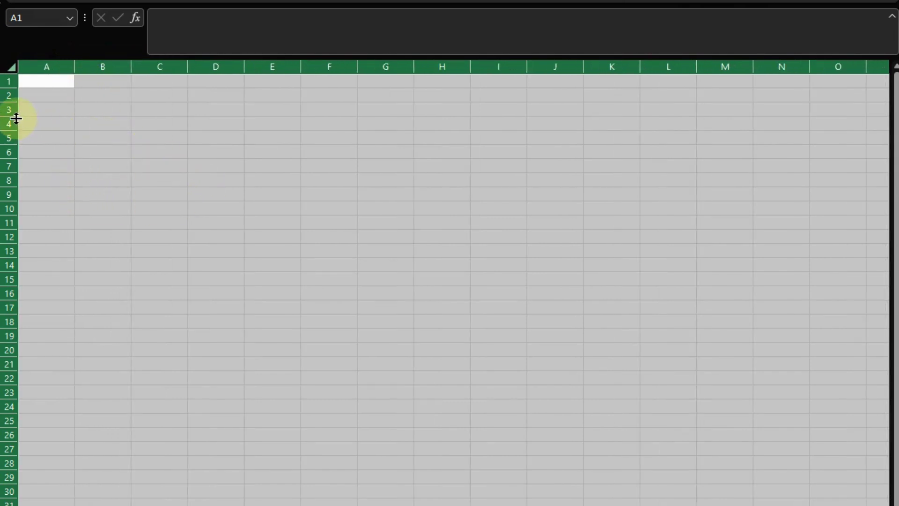
drag(13, 119, 9, 139)
click(197, 245)
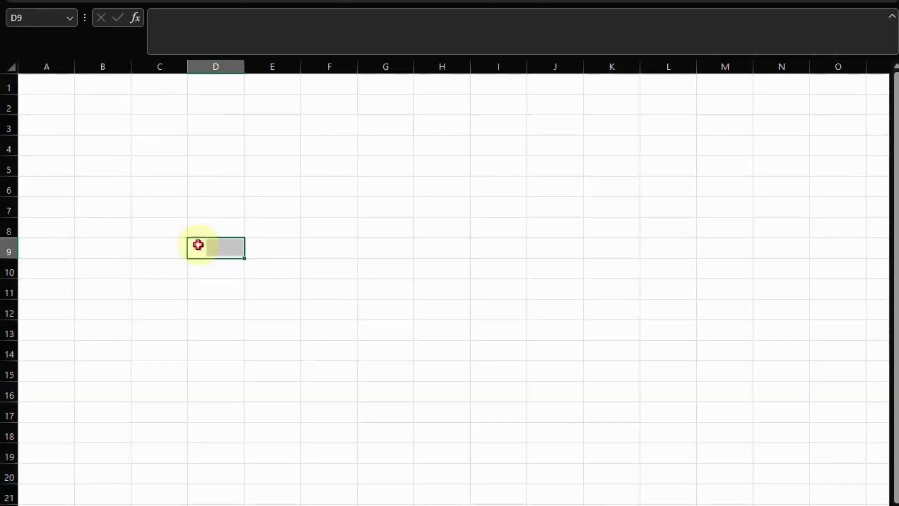
click(52, 91)
click(104, 182)
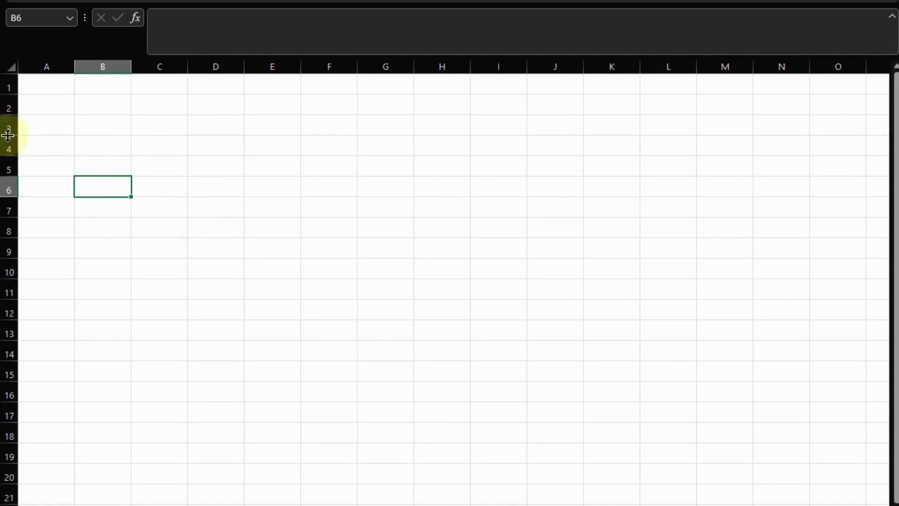
drag(55, 93, 480, 91)
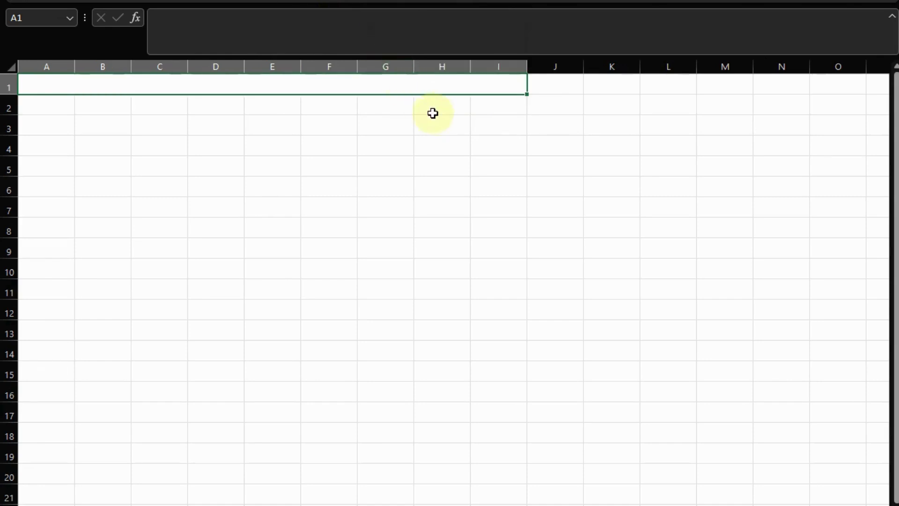
Enlarge the merged 'ilm School' title's font four sizes with Ctrl+Shift+>.
click(424, 104)
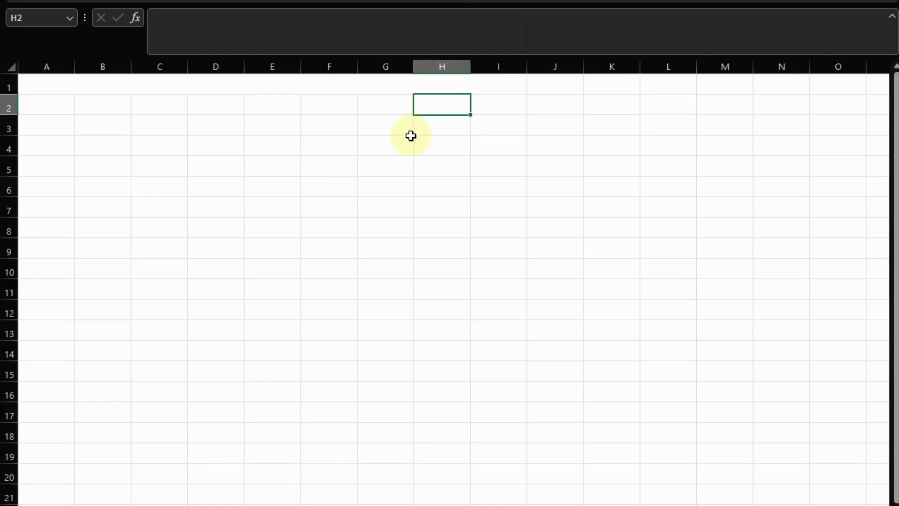
click(413, 82)
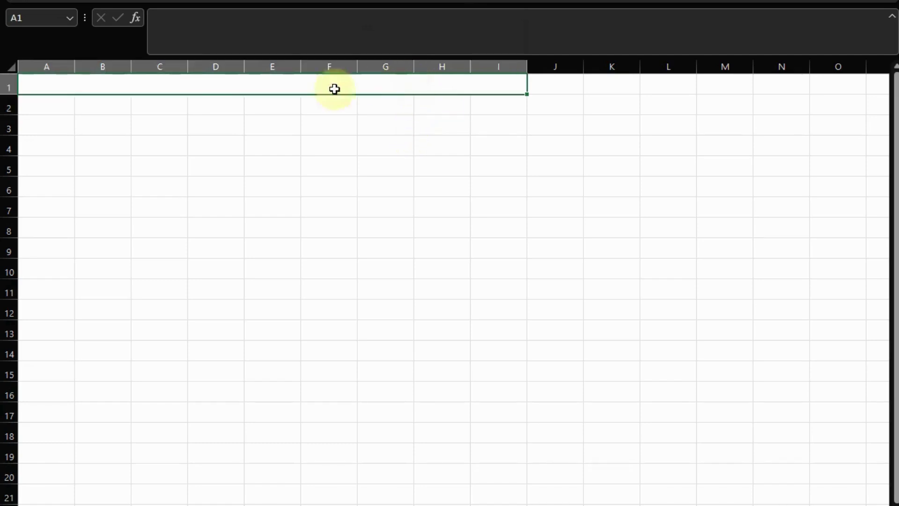
click(178, 113)
click(193, 88)
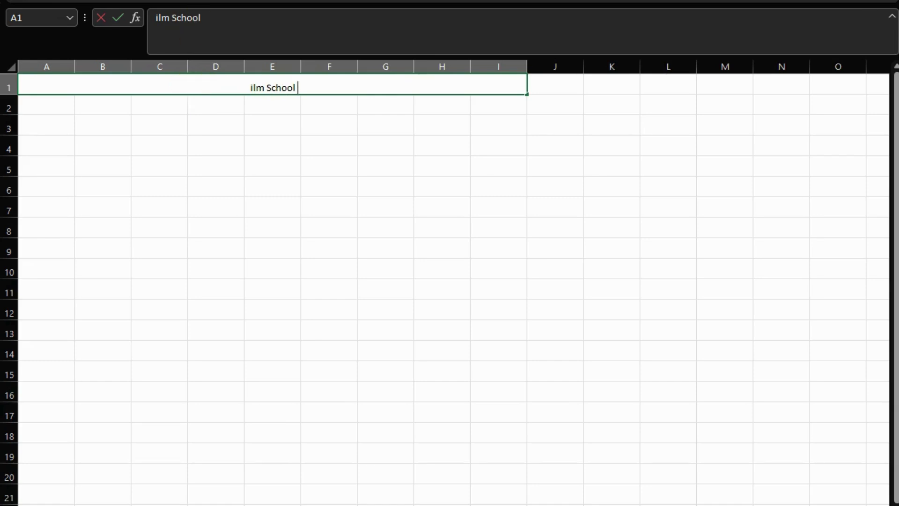
click(341, 125)
click(309, 92)
key(ctrl+shift+greater)
key(ctrl+shift+greater)
key(ctrl+shift+greater)
key(ctrl+shift+greater)
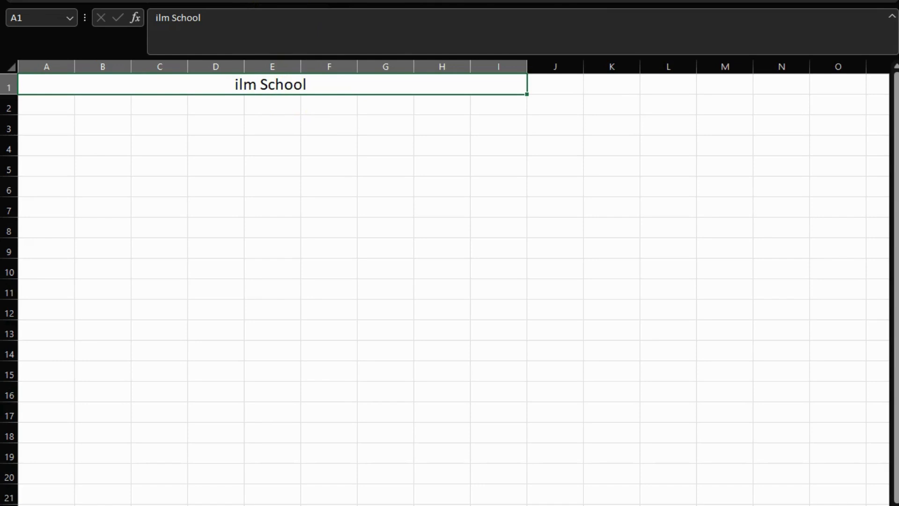
Fill the title cell with Gold, Accent 4, Lighter 40%, replacing an initial peach fill.
click(299, 139)
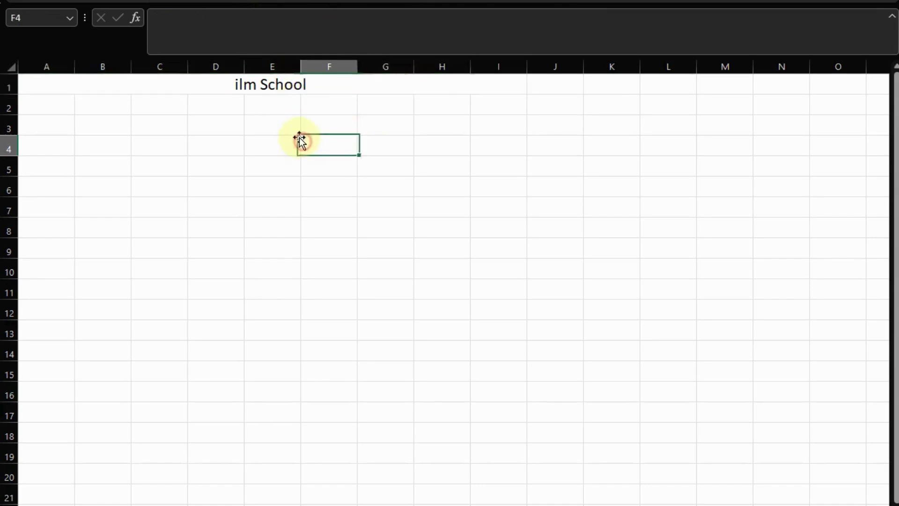
click(280, 91)
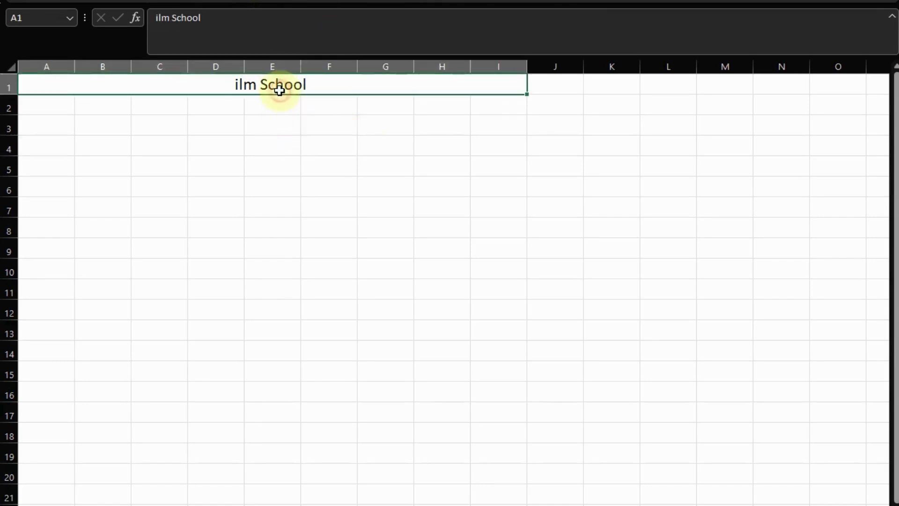
click(201, 1)
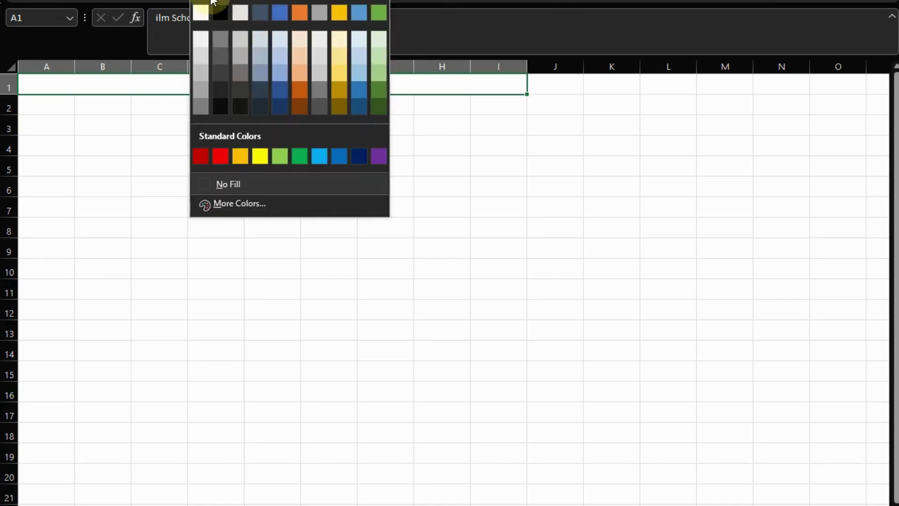
click(306, 63)
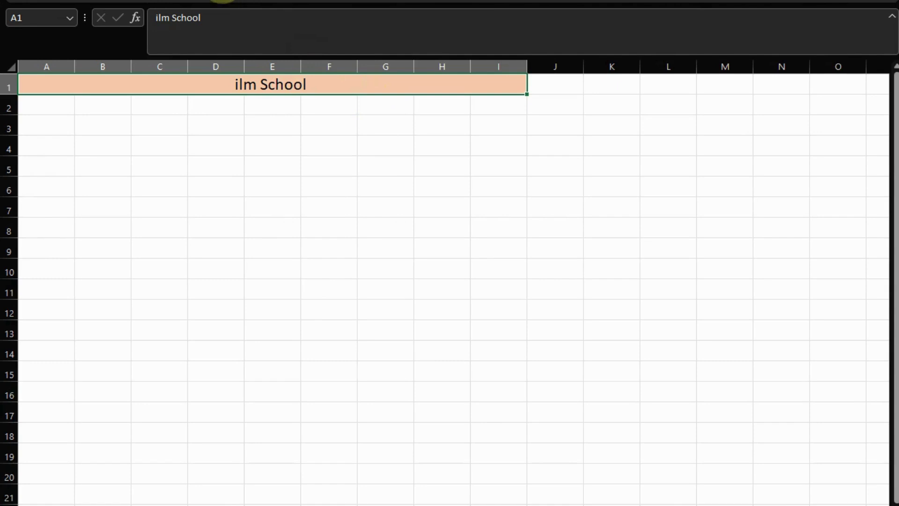
click(201, 1)
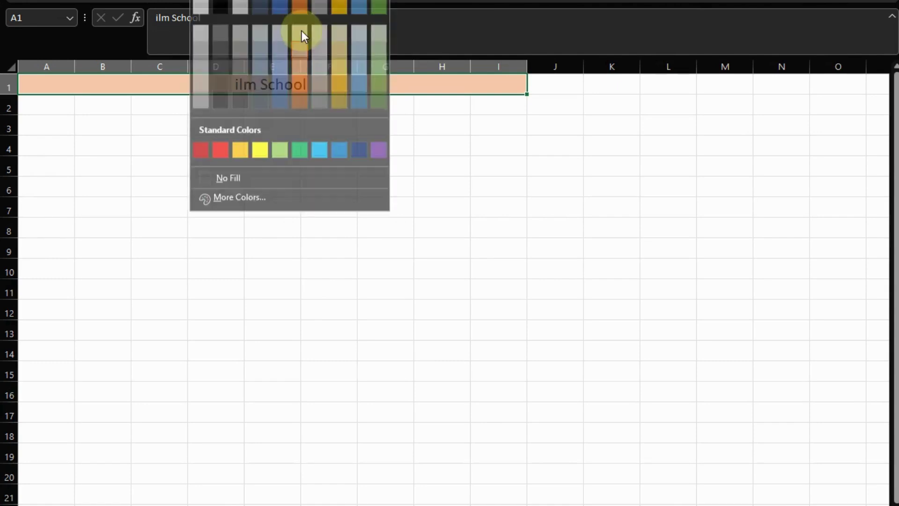
click(342, 74)
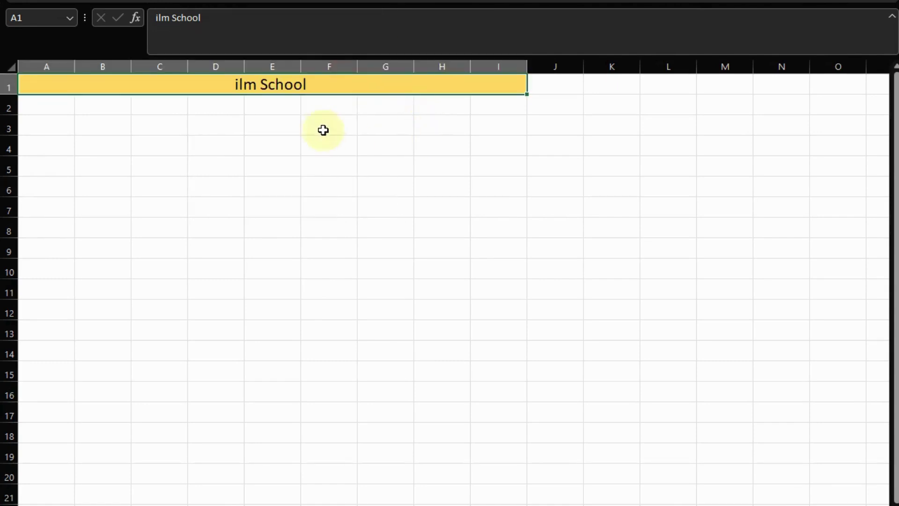
double_click(284, 84)
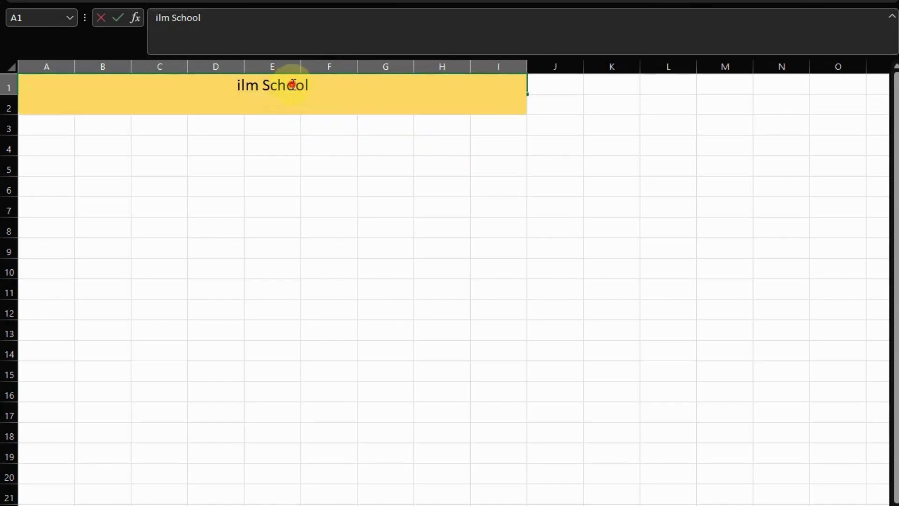
drag(308, 89, 236, 85)
Set the title text's font to Arial, after first trying Arial Narrow.
click(295, 150)
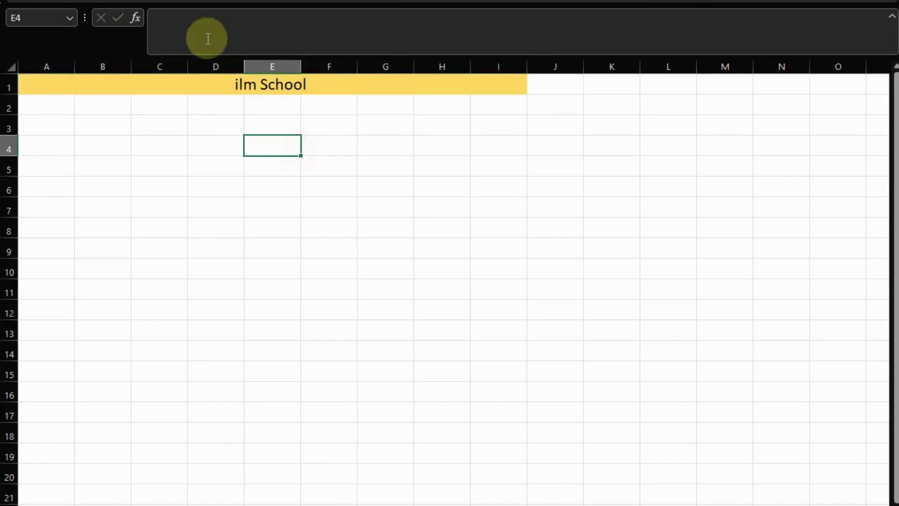
click(278, 93)
double_click(278, 92)
key(ctrl+a)
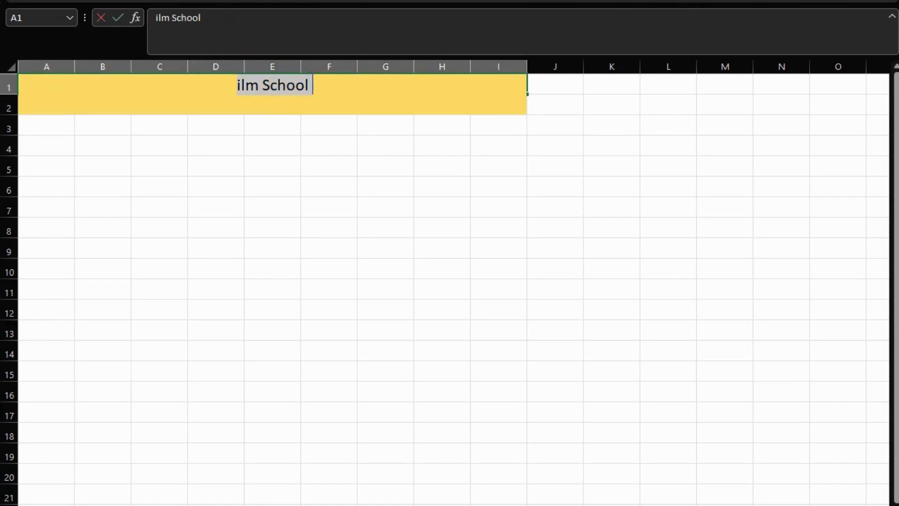
click(169, 1)
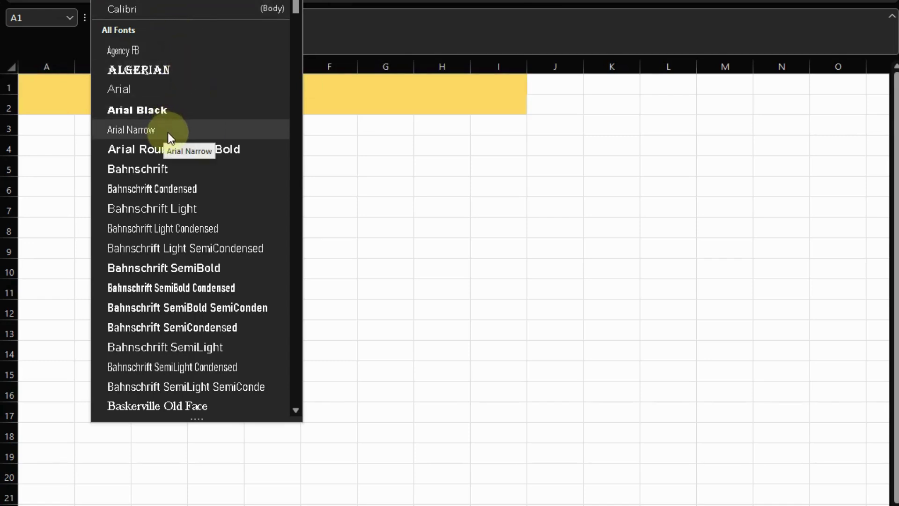
click(172, 126)
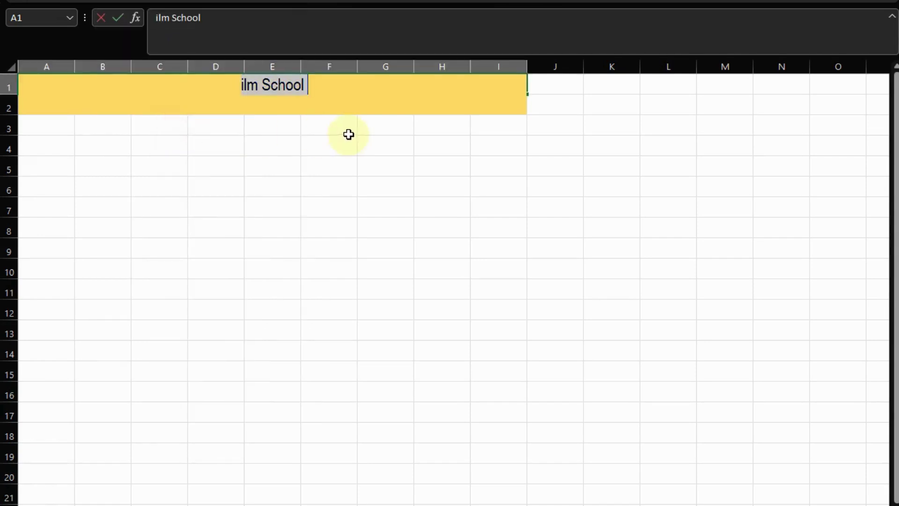
click(377, 141)
double_click(287, 87)
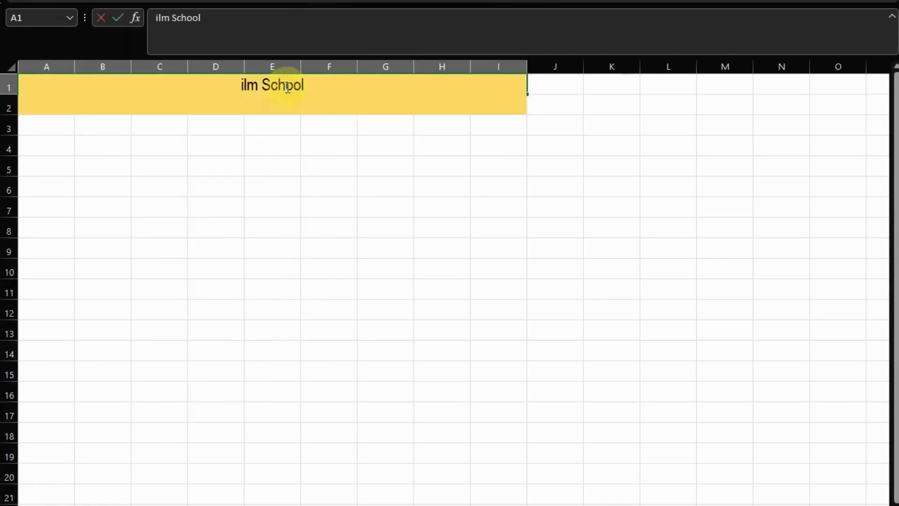
key(ctrl+a)
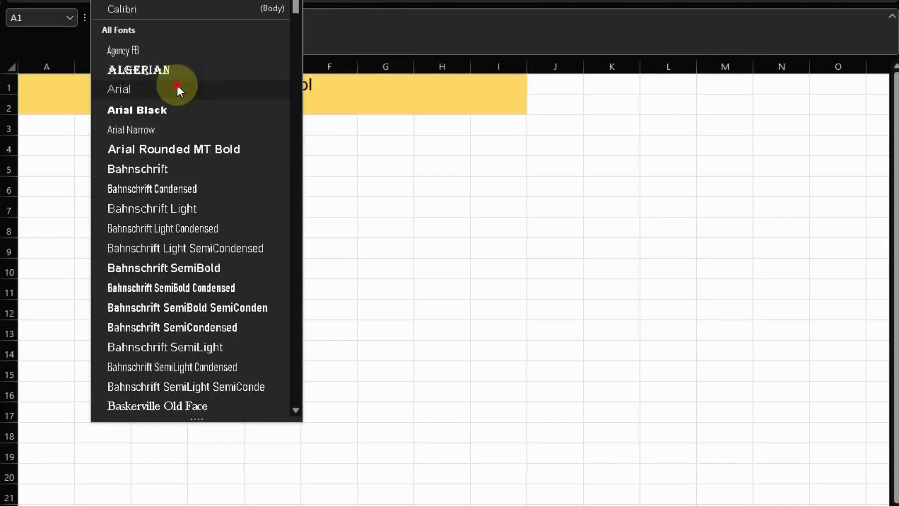
click(177, 85)
click(382, 177)
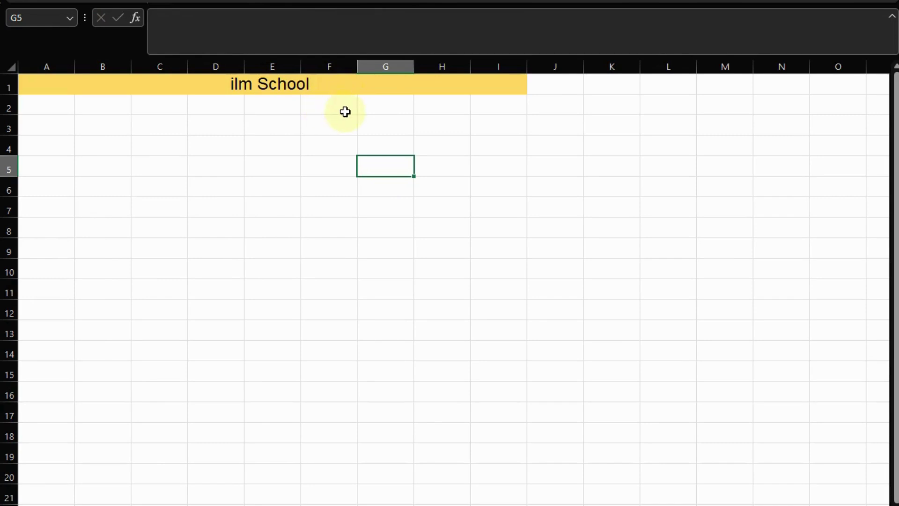
Make the 'ilm School' title text bold and italic.
click(318, 85)
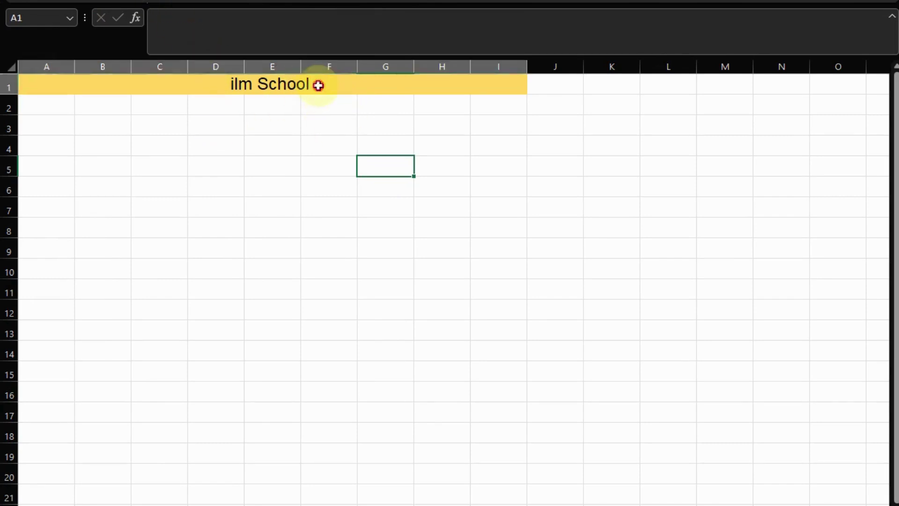
double_click(320, 84)
drag(312, 85, 221, 86)
key(ctrl+b)
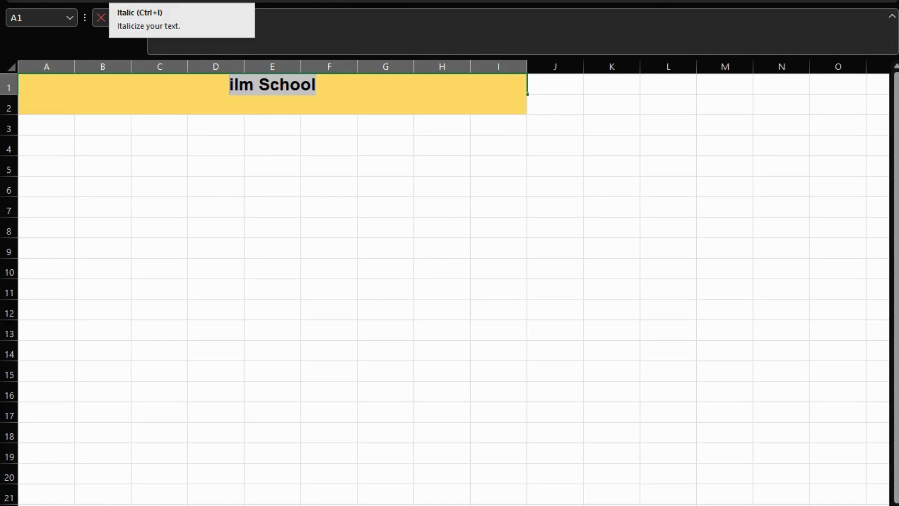
key(ctrl+i)
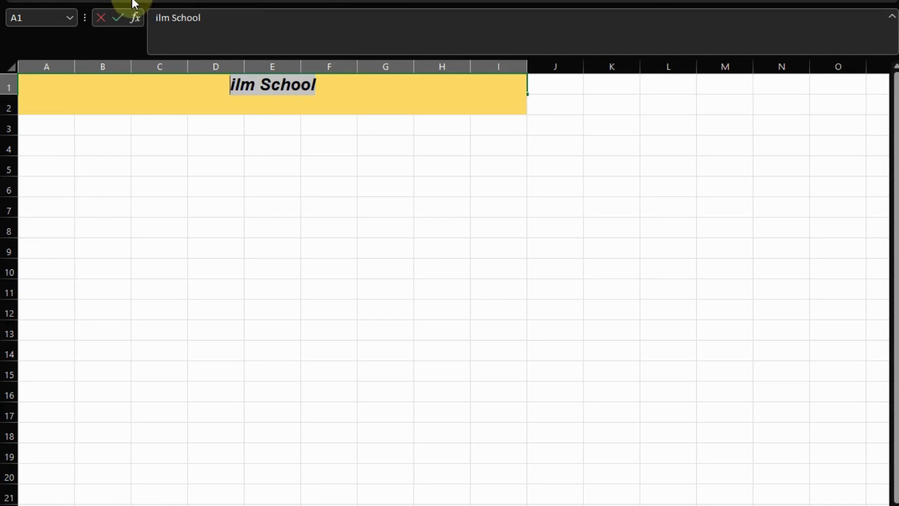
Underline the title text, trying a double underline.
click(235, 96)
drag(260, 85, 328, 88)
key(ctrl+a)
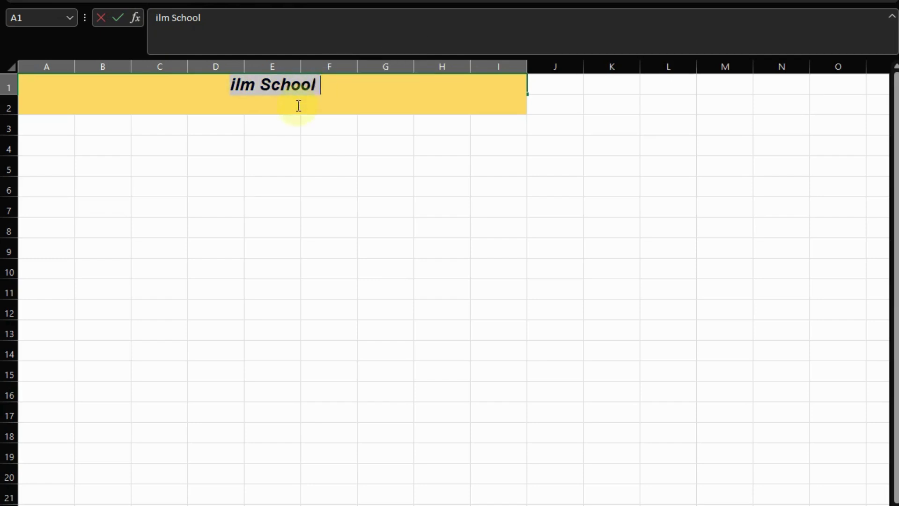
key(ctrl+u)
click(148, 0)
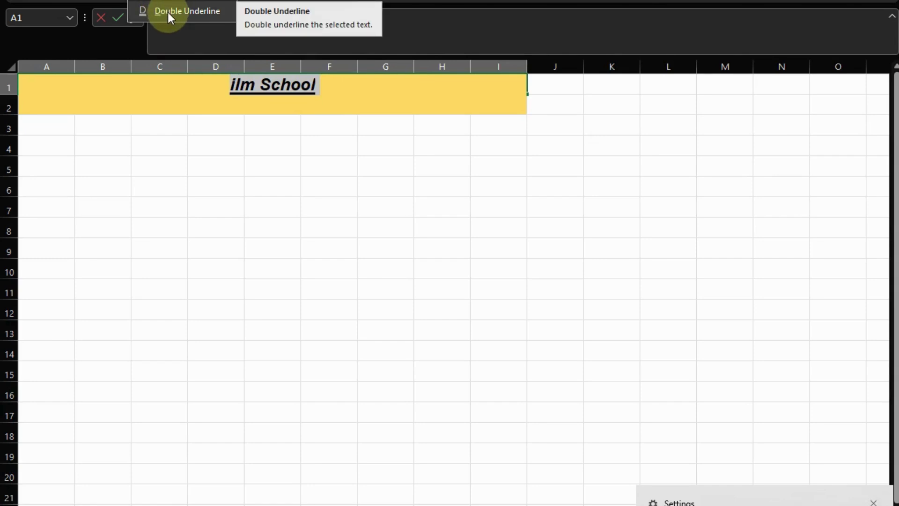
click(167, 12)
click(237, 123)
Switch the title back to a single underline and move the selection off it.
click(283, 95)
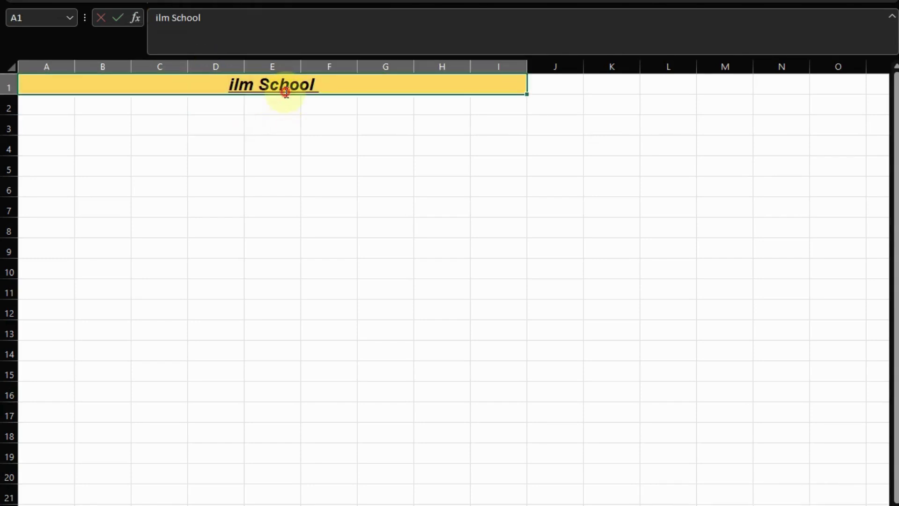
double_click(286, 93)
key(ctrl+a)
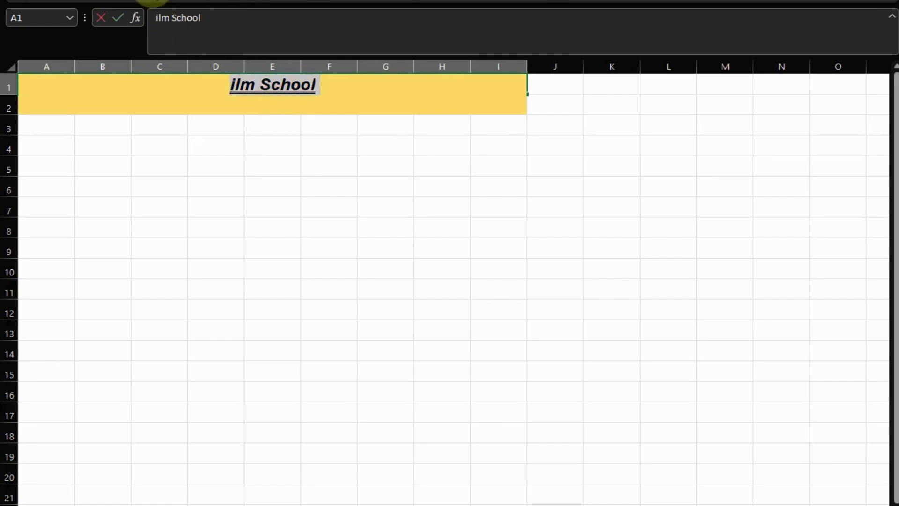
click(149, 1)
click(158, 1)
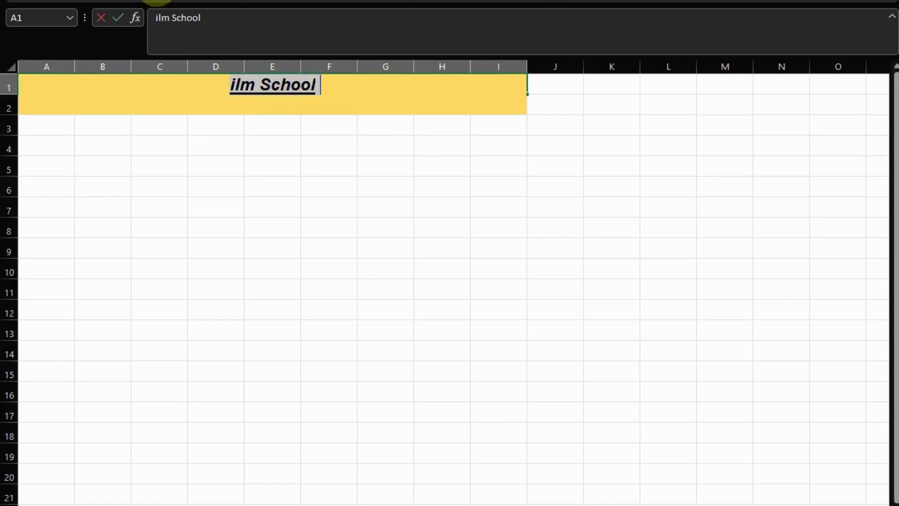
click(221, 120)
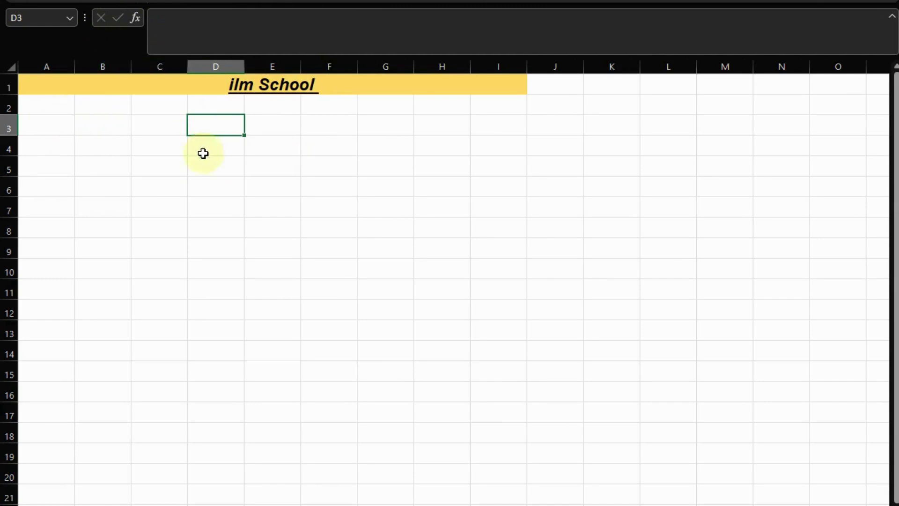
click(125, 117)
click(74, 100)
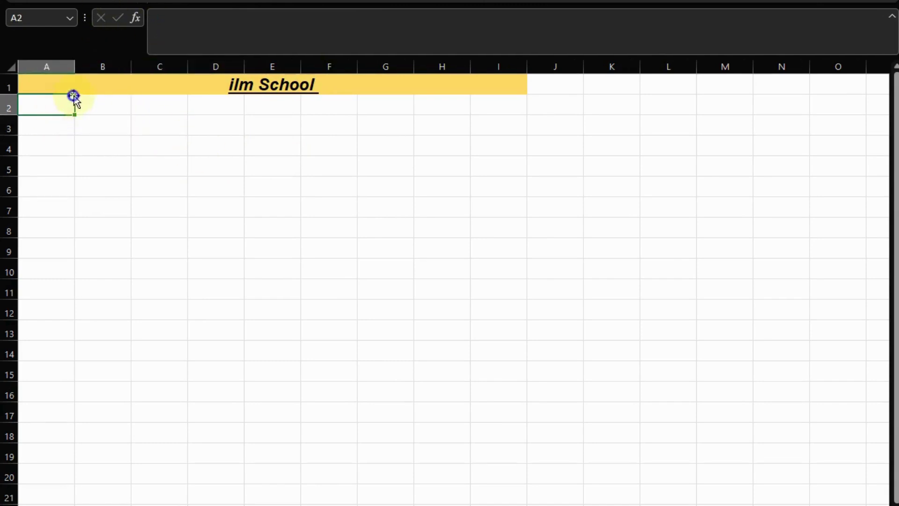
click(126, 185)
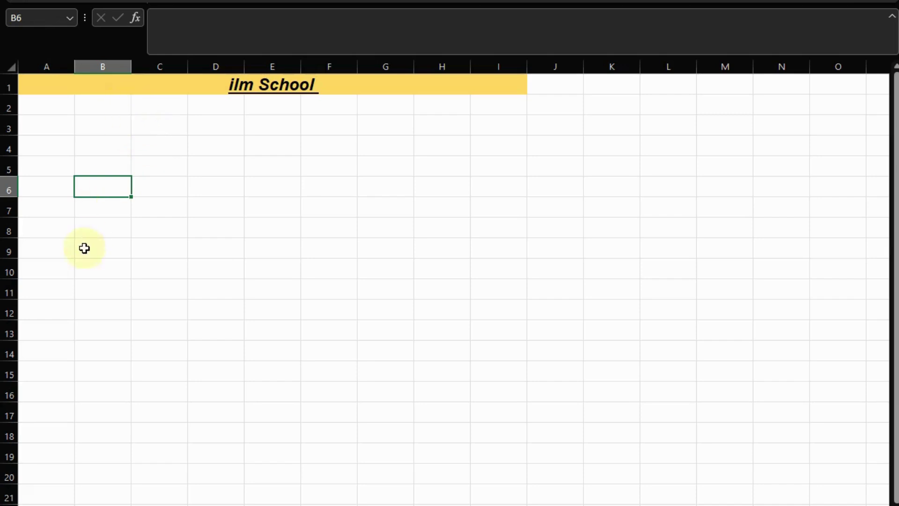
Apply All Borders to the A2:I21 range beneath the title, then select A2:B2.
drag(51, 103, 488, 503)
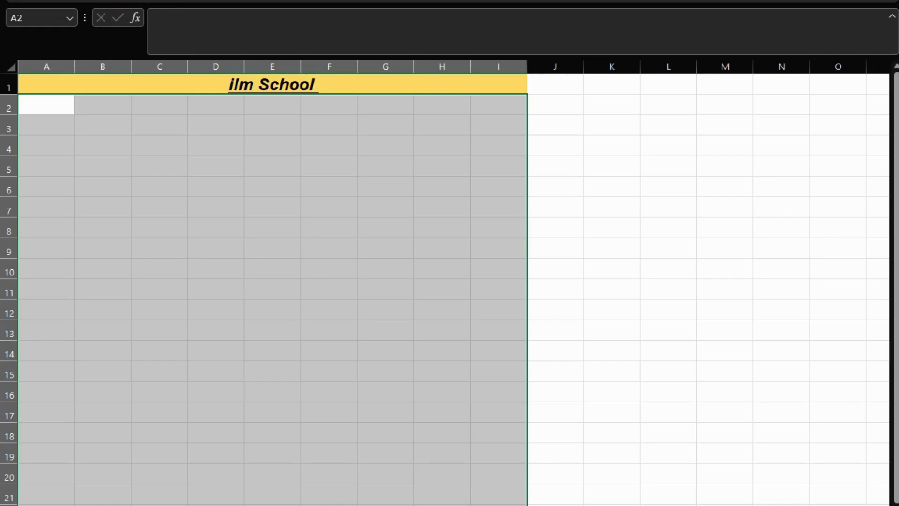
click(179, 1)
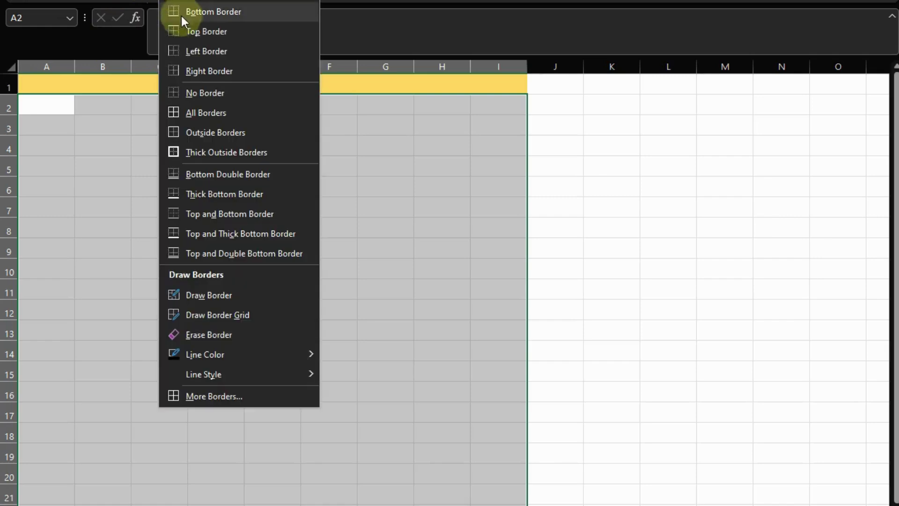
click(205, 117)
click(213, 166)
scroll(227, 232, down, 2)
scroll(228, 232, up, 2)
click(43, 104)
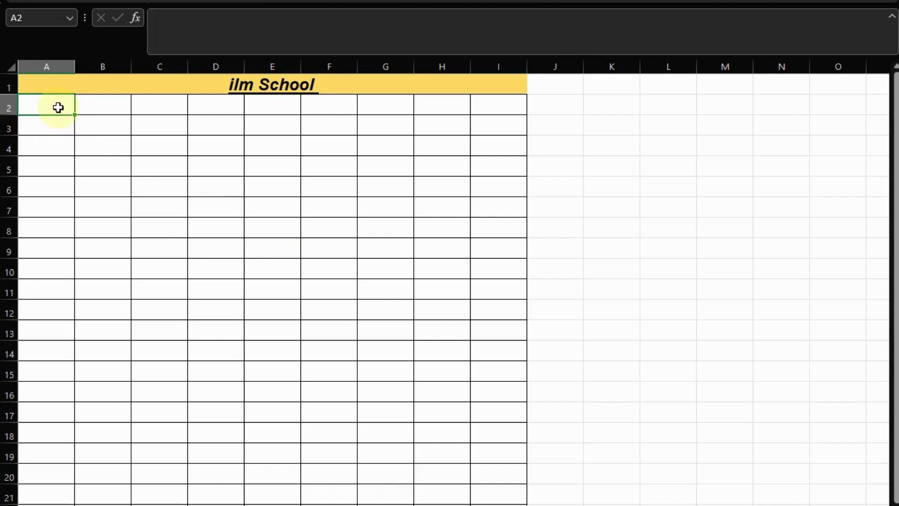
drag(57, 103, 85, 102)
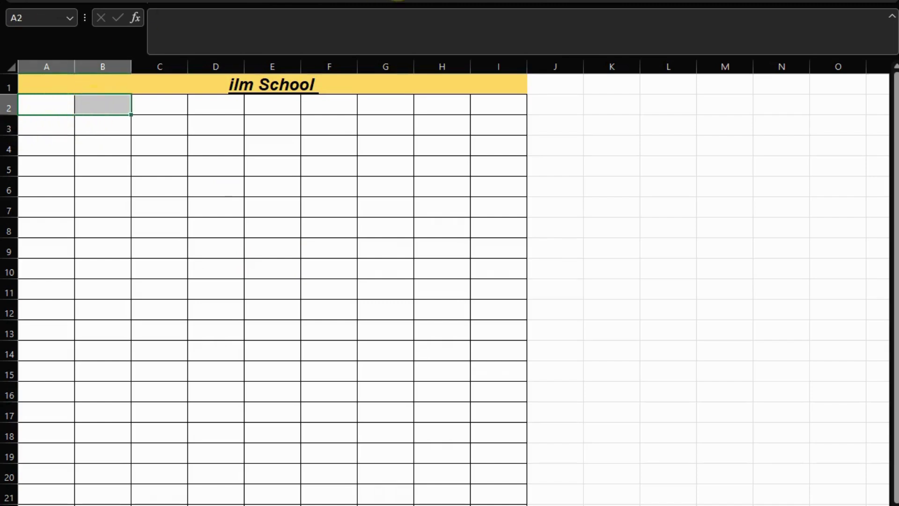
drag(162, 104, 191, 103)
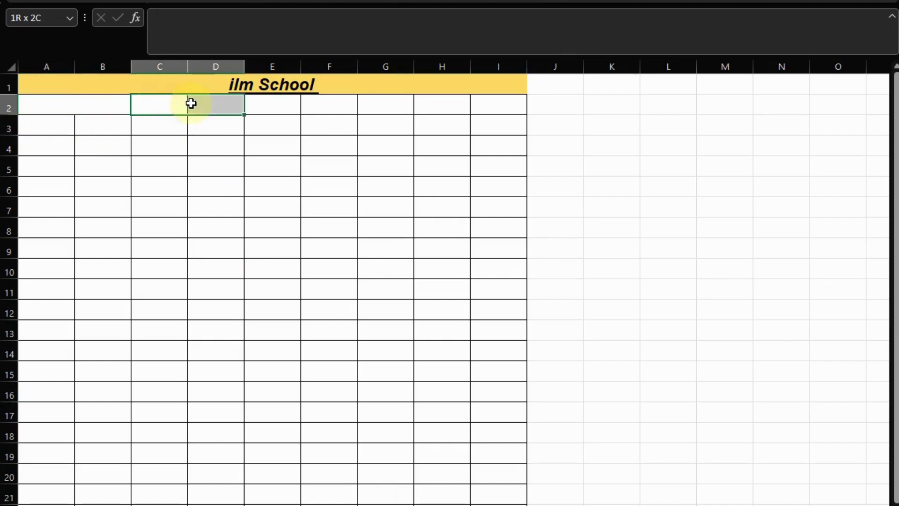
click(197, 103)
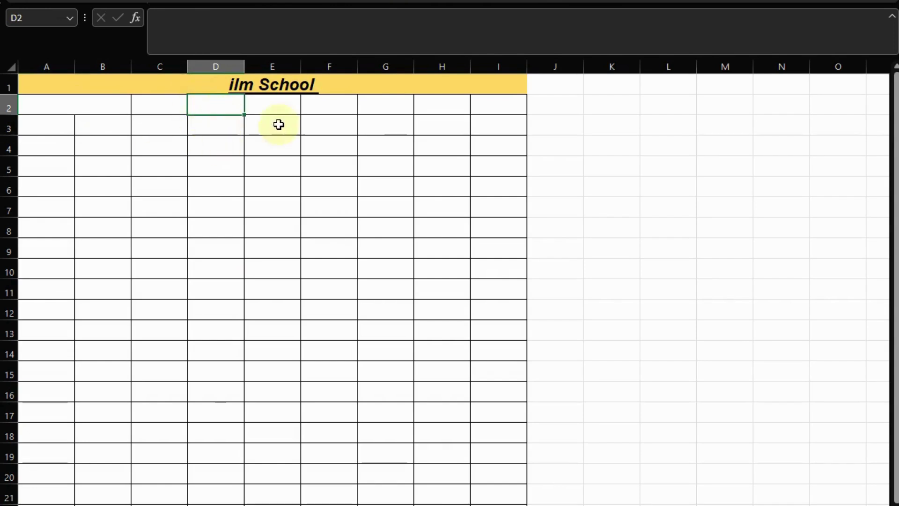
click(115, 113)
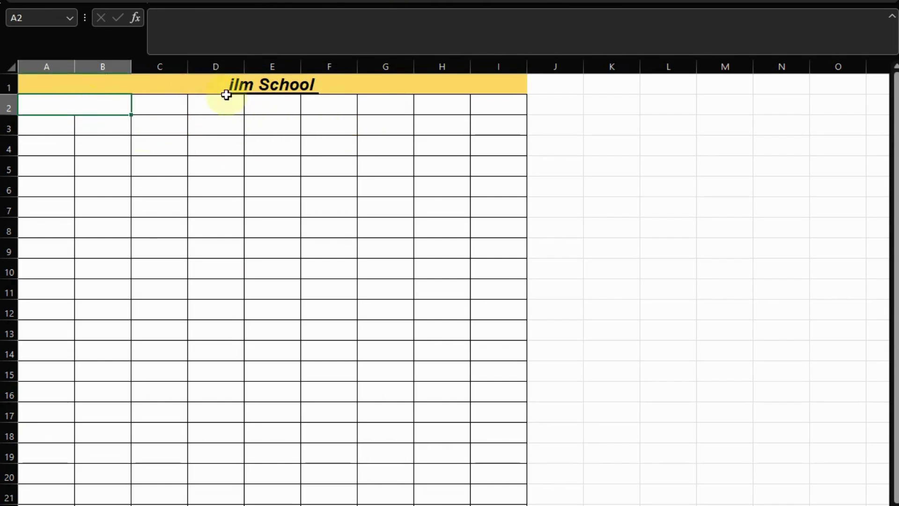
drag(226, 107, 273, 108)
drag(377, 108, 451, 115)
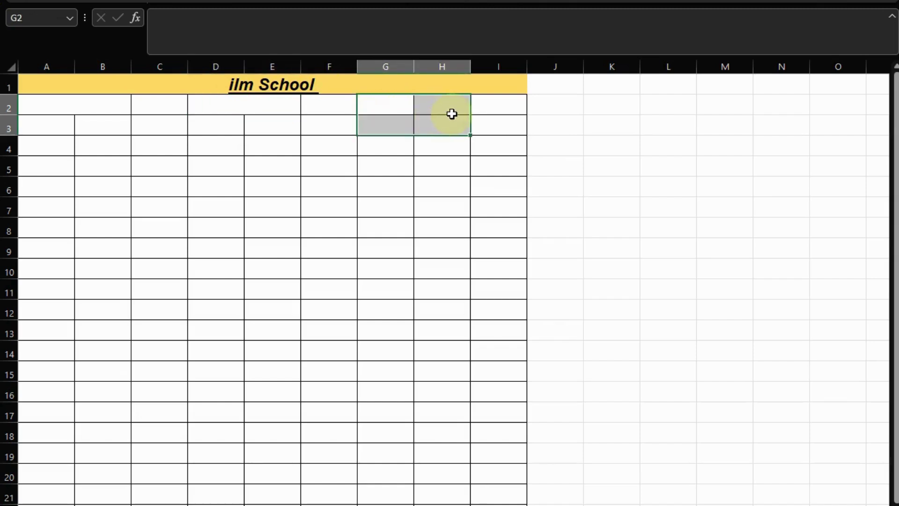
click(452, 115)
drag(385, 101, 483, 113)
key(alt+h)
key(m)
key(c)
click(434, 174)
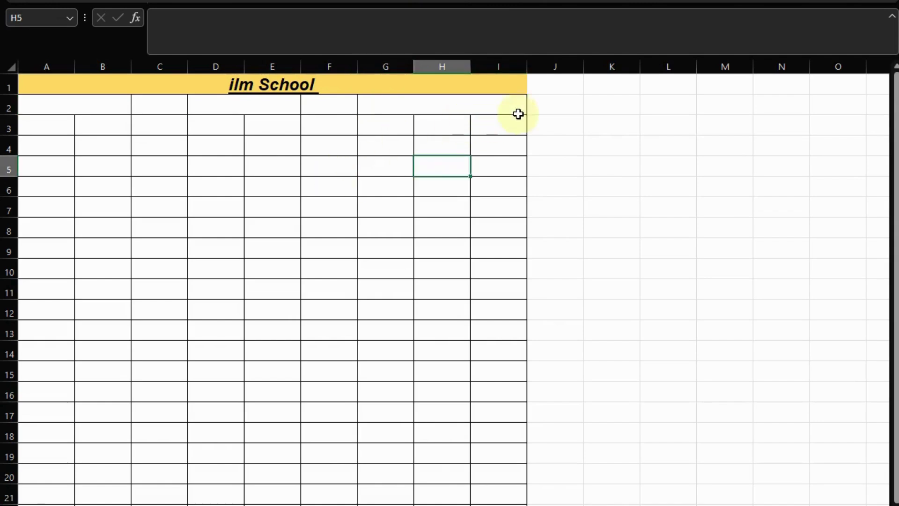
drag(407, 106, 243, 130)
click(76, 121)
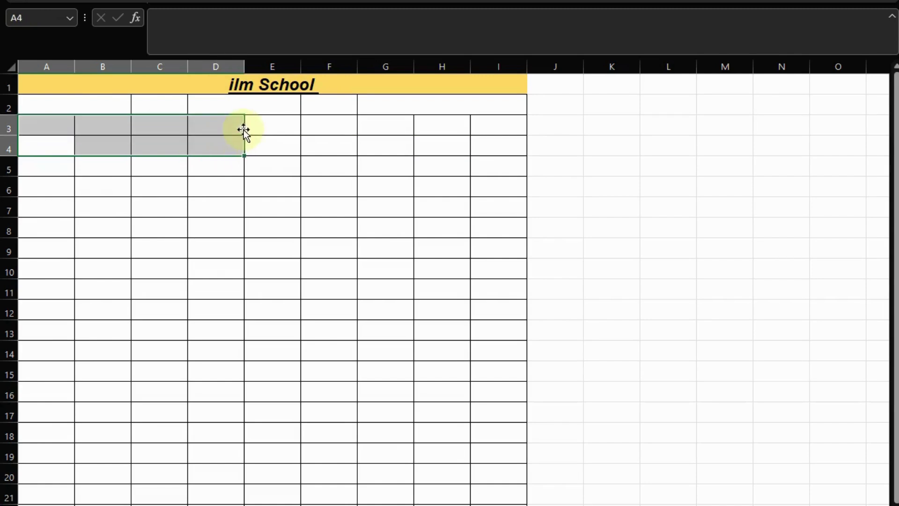
click(422, 104)
drag(422, 104, 61, 107)
click(473, 0)
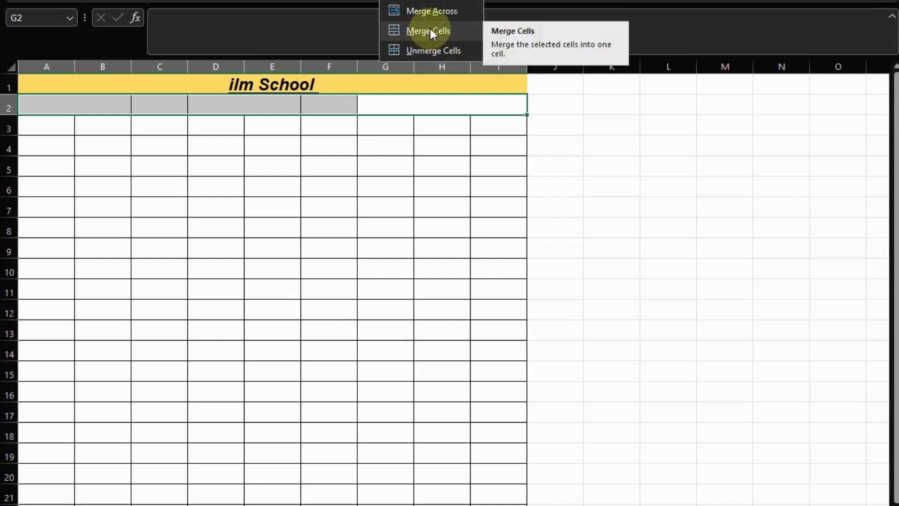
click(427, 47)
click(598, 180)
click(424, 109)
drag(52, 105, 515, 108)
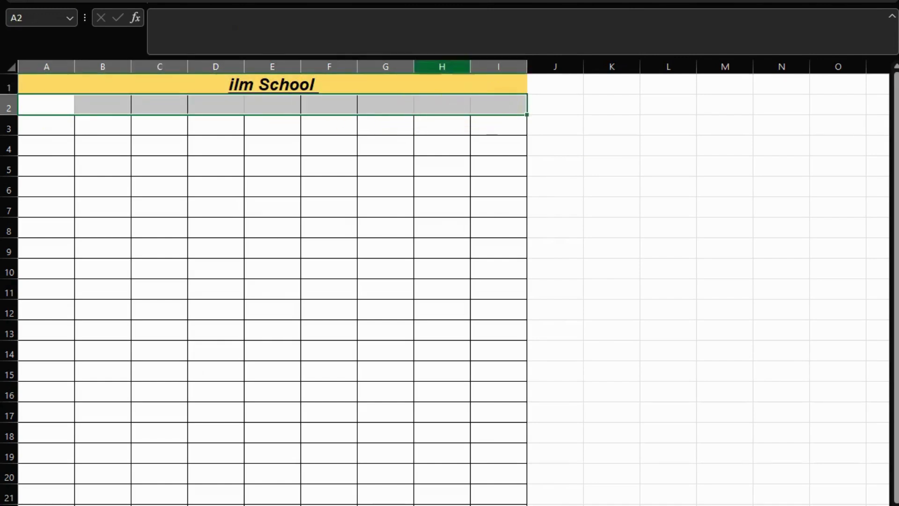
Enter headers SR.No, Class Room, Name, Father and Contant.No in A2 through E2.
click(177, 123)
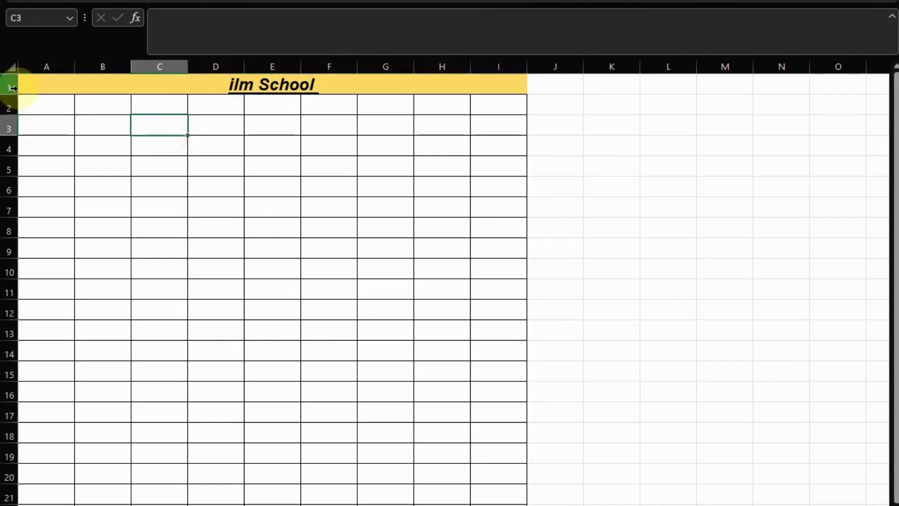
click(44, 107)
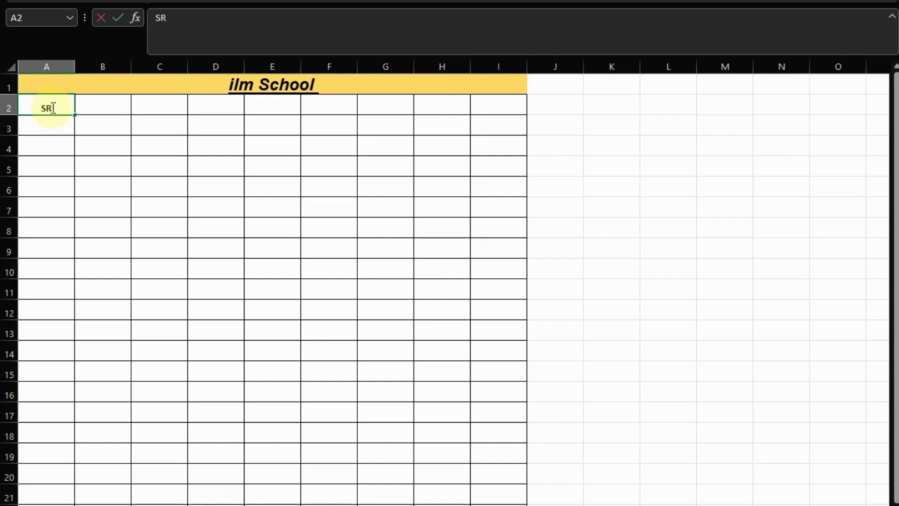
text(SR.No)
click(101, 110)
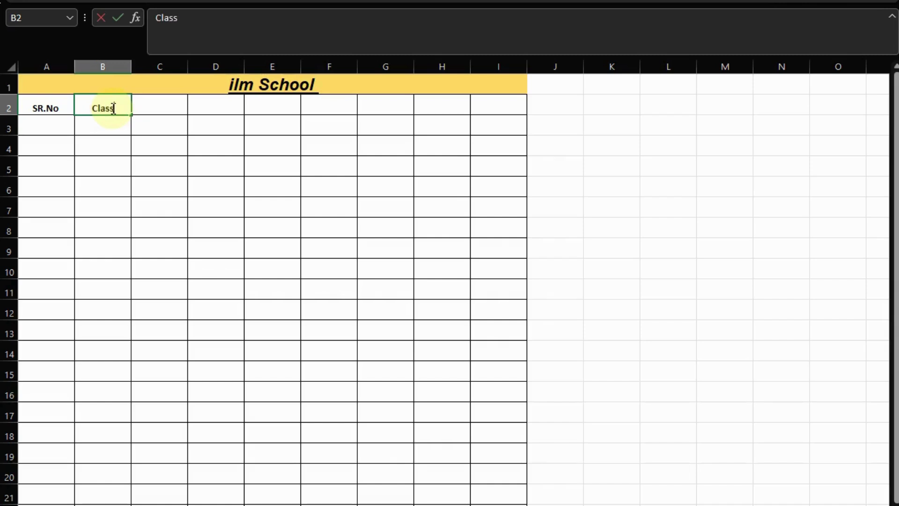
text(Room)
click(154, 104)
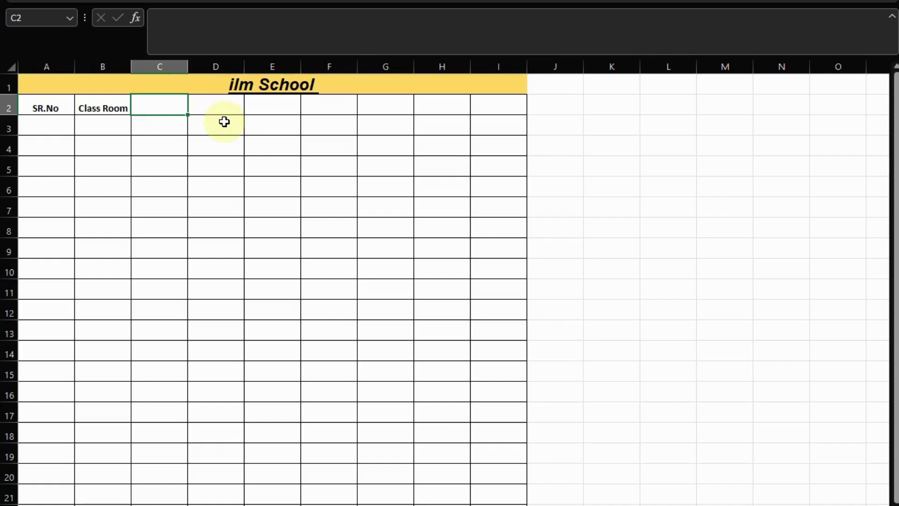
text(Name)
click(223, 112)
text(Father)
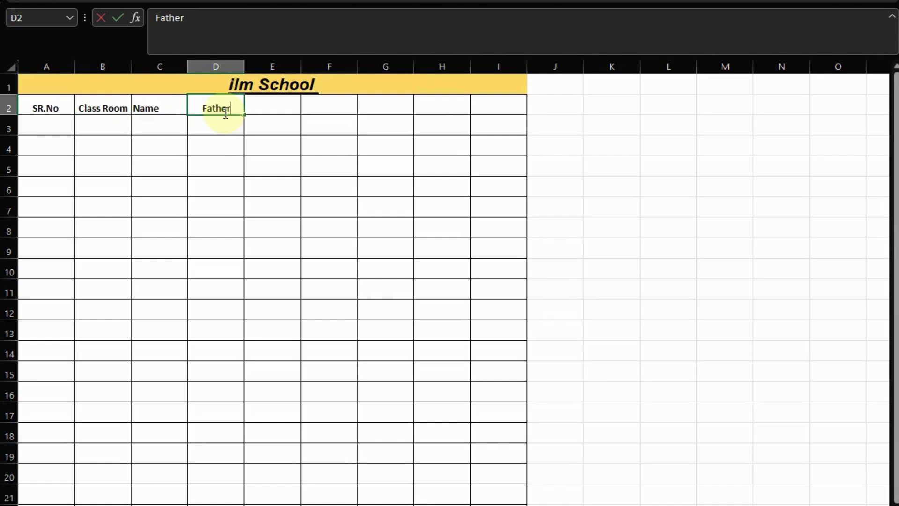
click(267, 110)
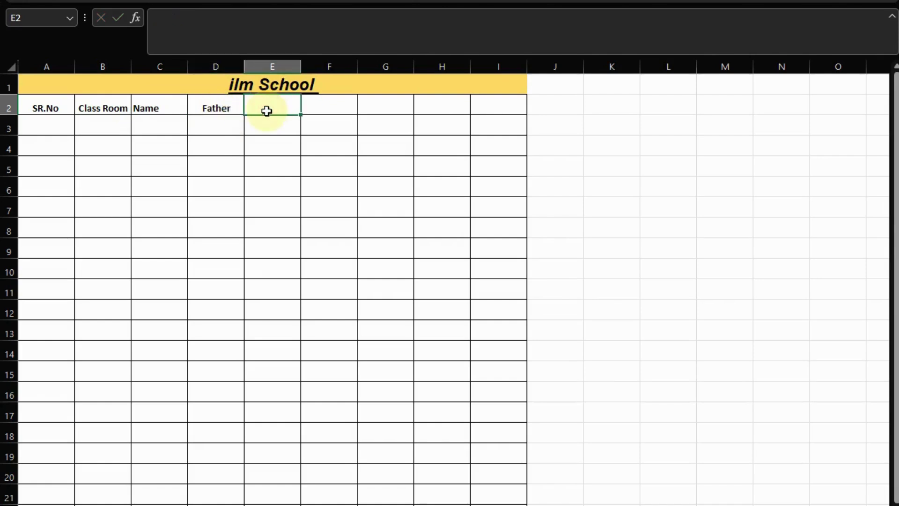
text(Contant.No)
click(317, 146)
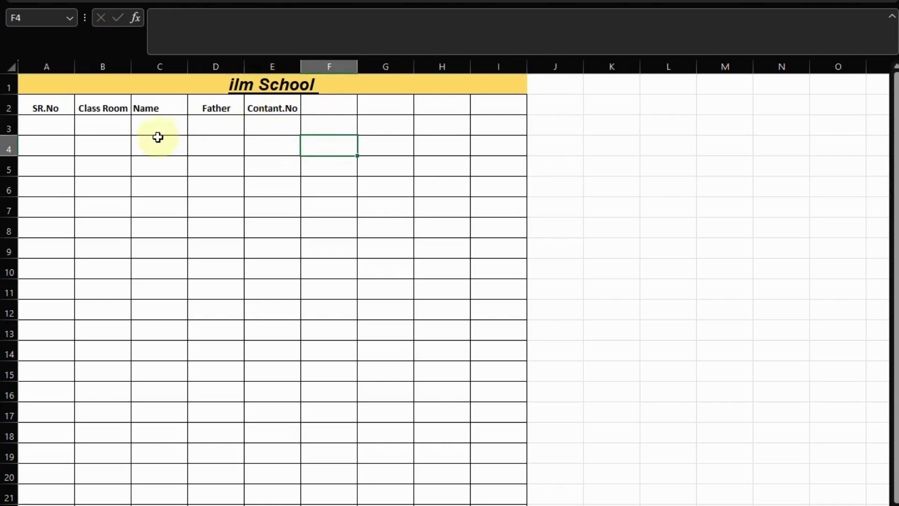
Select header cells A2:F2 and bump their font size up, then back down.
click(42, 130)
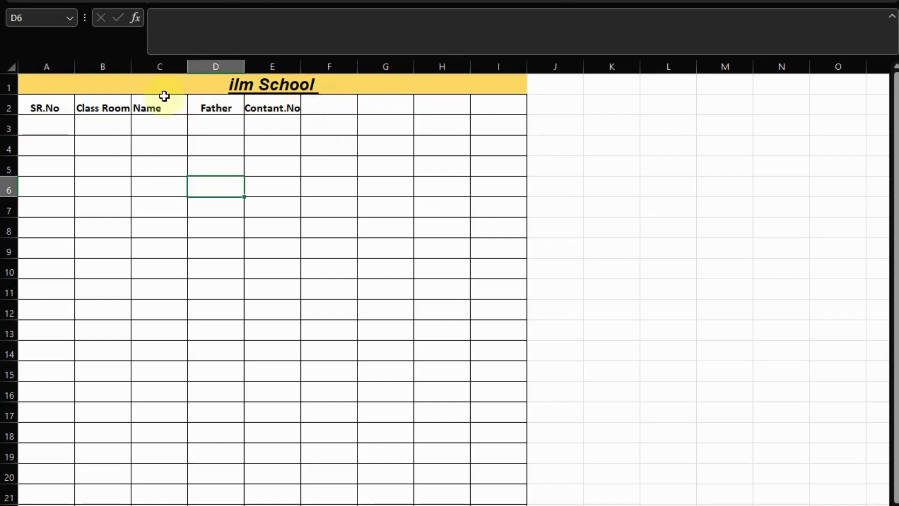
drag(40, 106, 336, 108)
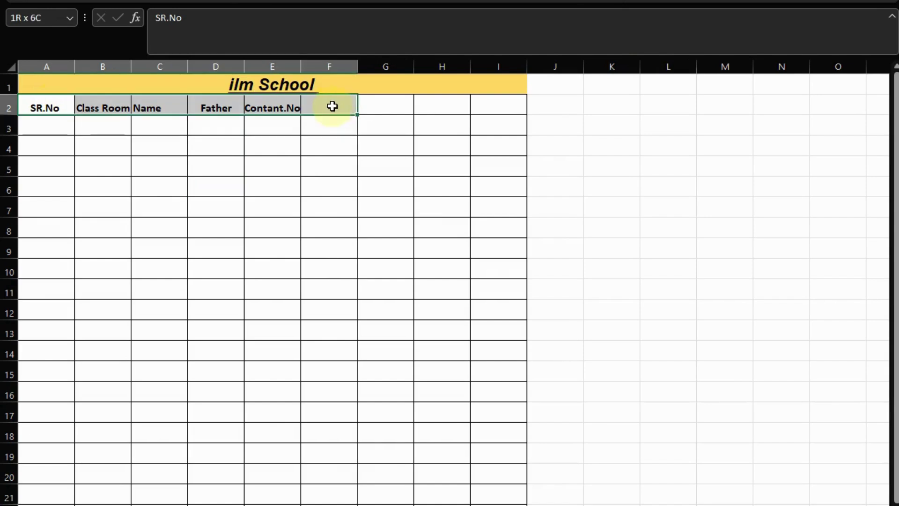
key(ctrl+shift+period)
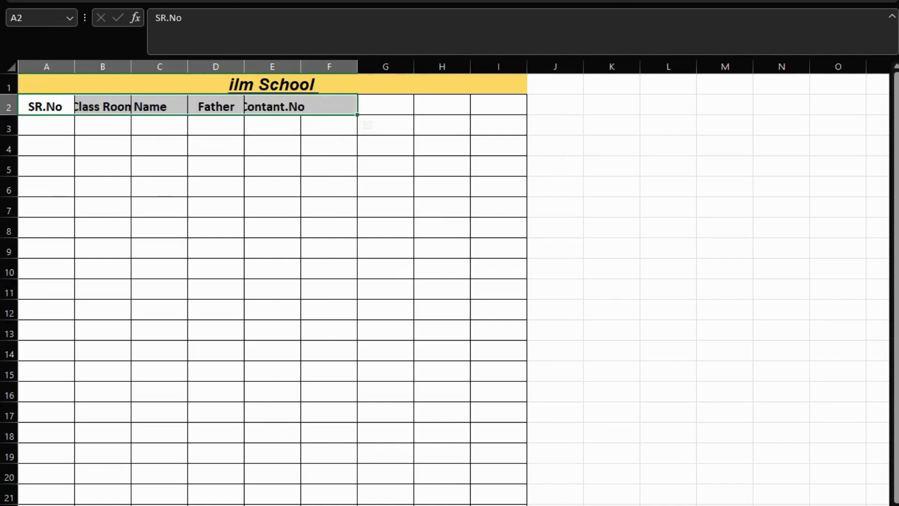
key(ctrl+shift+comma)
click(258, 191)
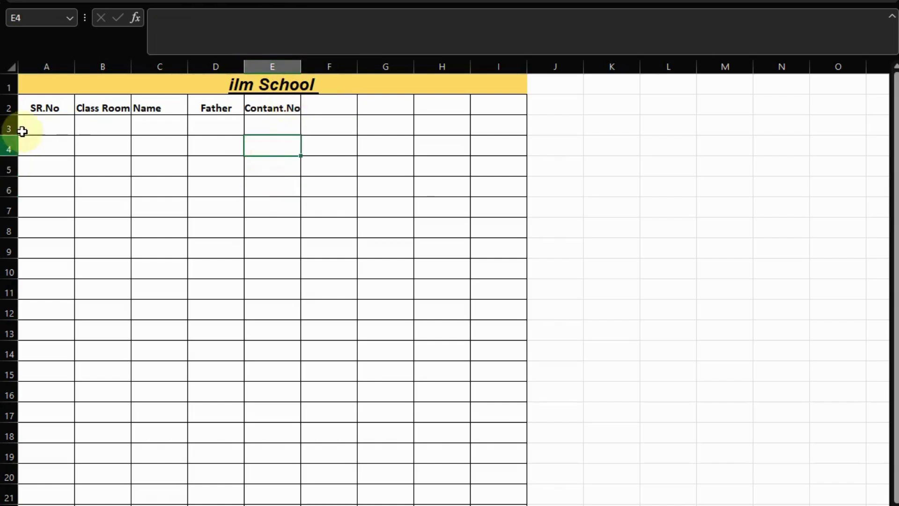
click(42, 129)
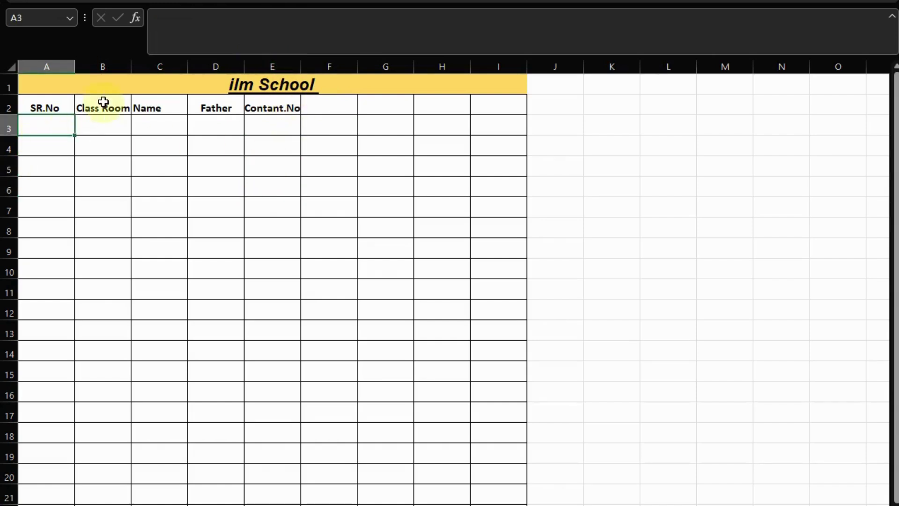
Enter 6 in B3 and clear the mistaken 6 from B4.
click(109, 128)
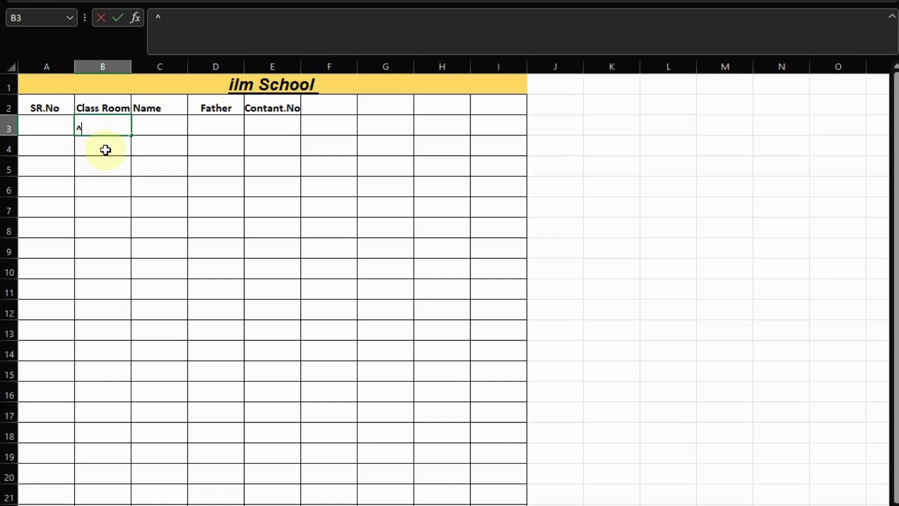
key(Return)
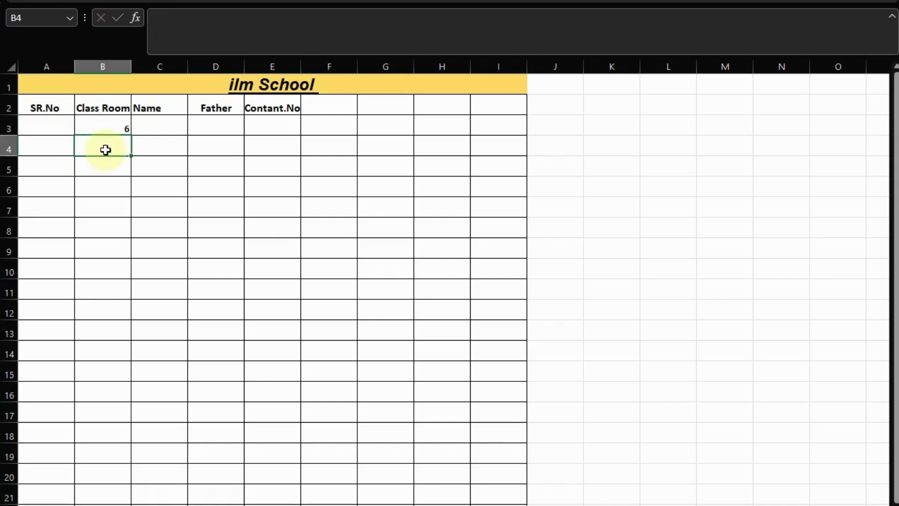
text(6)
key(Return)
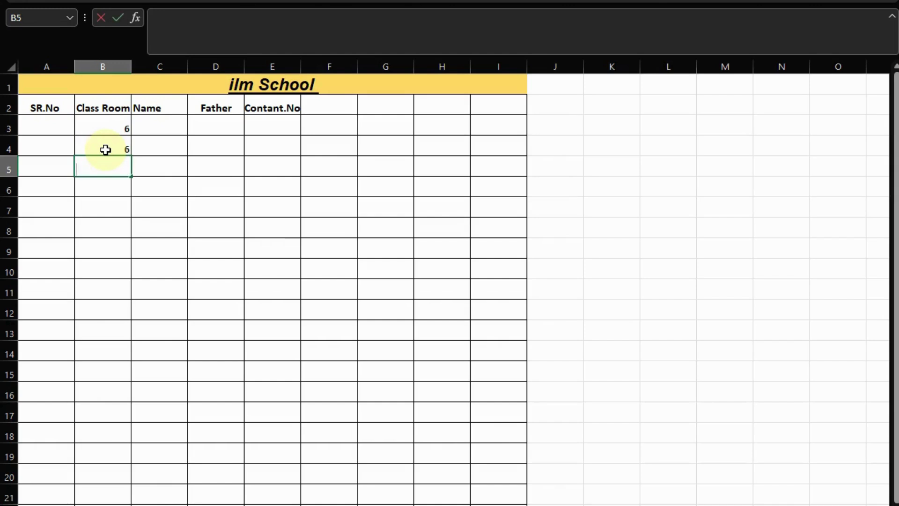
click(105, 149)
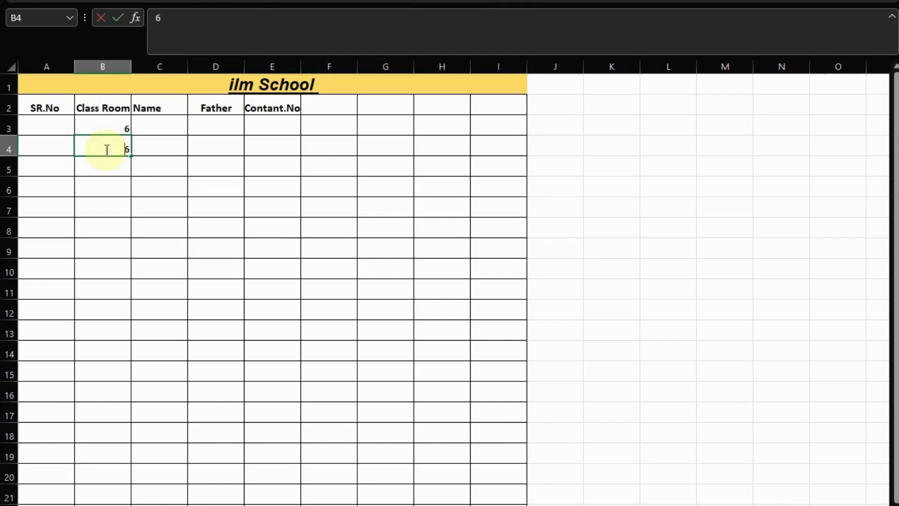
key(Delete)
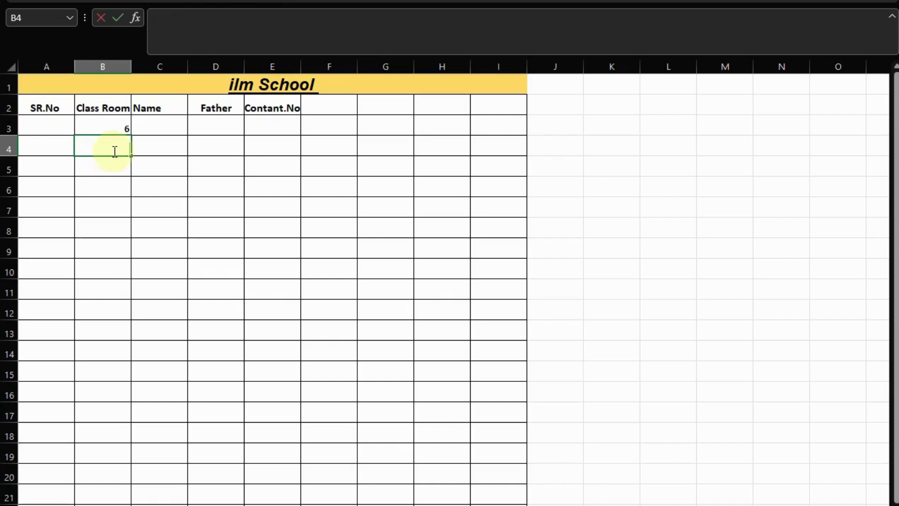
click(119, 165)
Enter class numbers 7, 5, 3, 8 and 3 into B5 through B9.
text(7)
key(Return)
text(5)
key(Return)
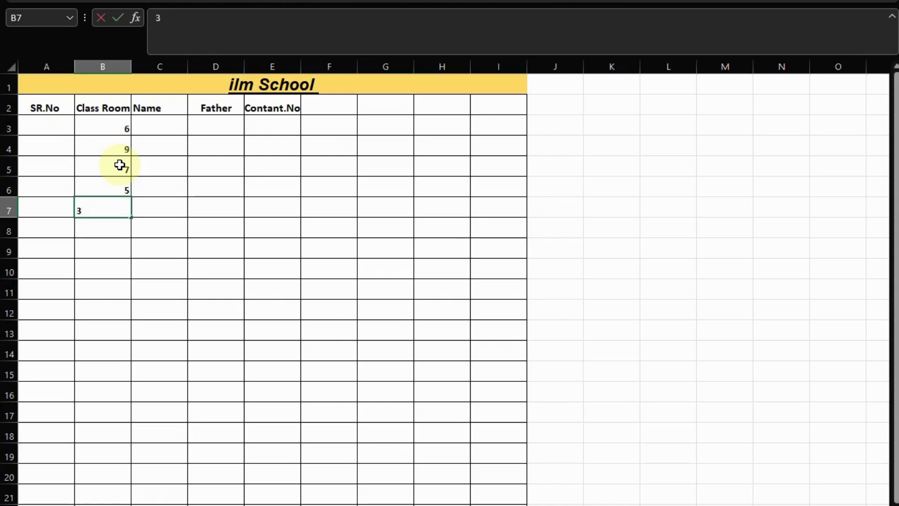
key(Return)
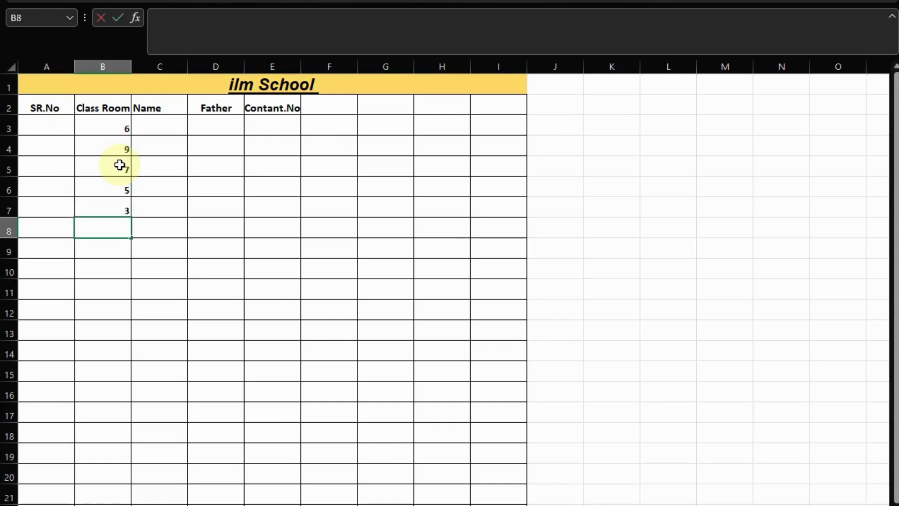
key(Return)
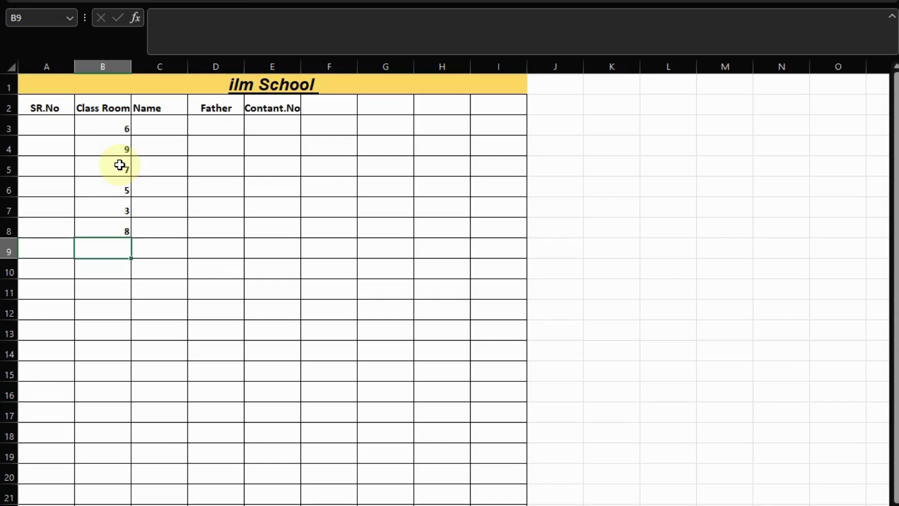
text(3)
key(Return)
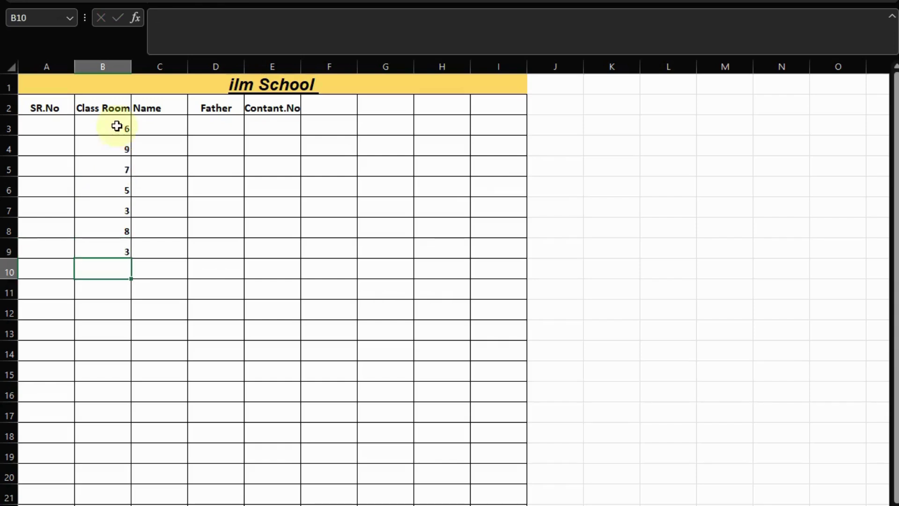
click(167, 124)
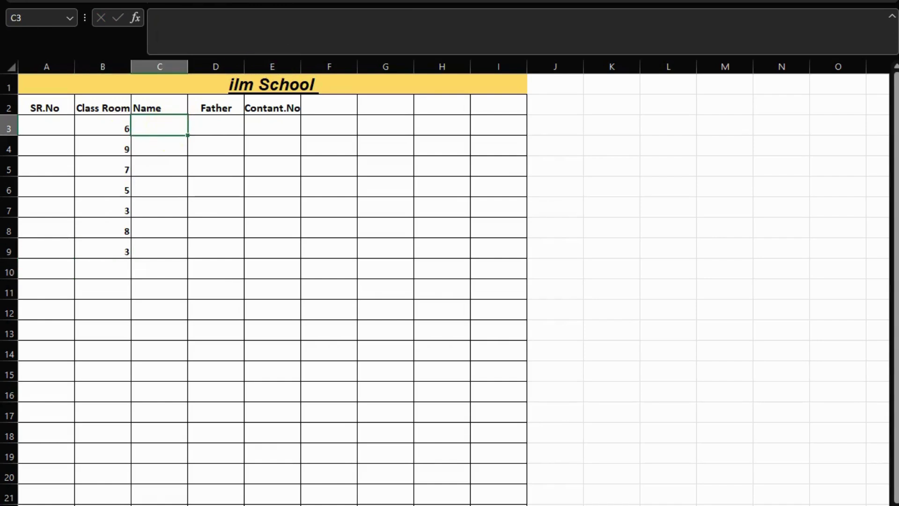
Enter the five student names down the Name column in C3 through C7, fixing typos.
key(Return)
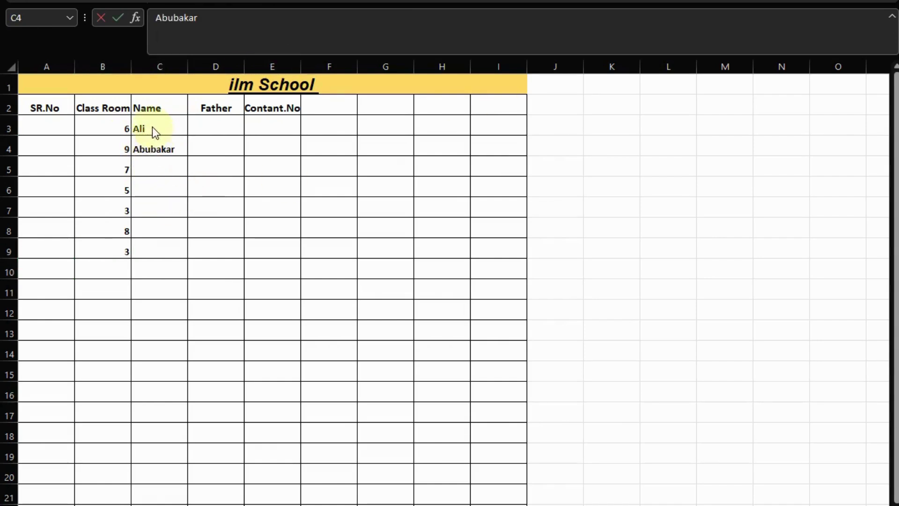
click(158, 166)
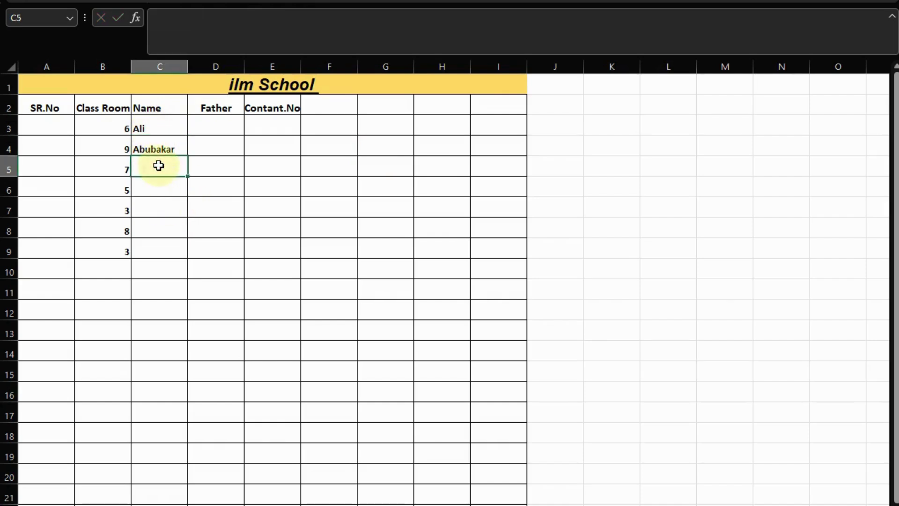
text(Wa)
key(BackSpace)
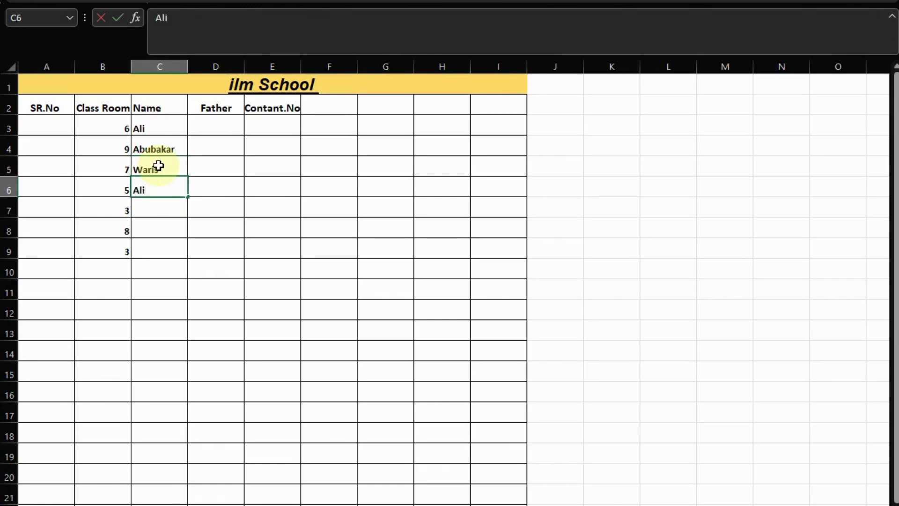
key(Return)
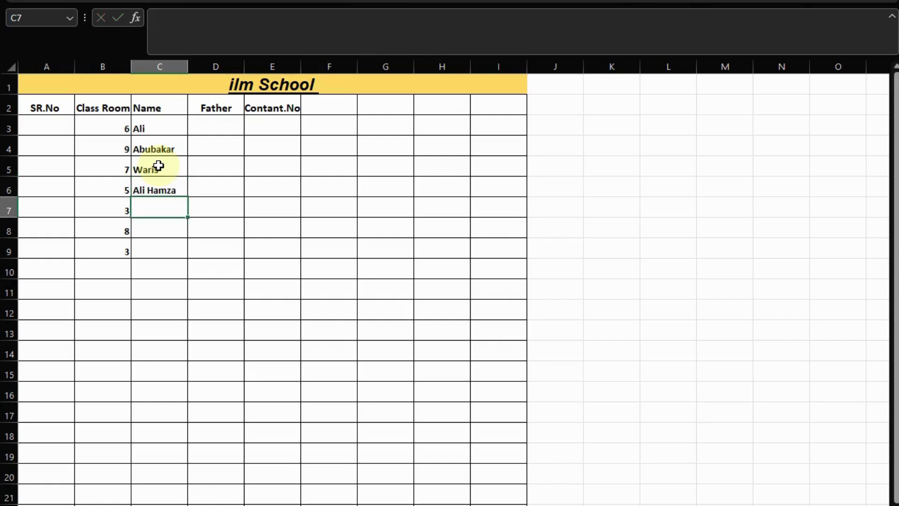
text(Zibihulla)
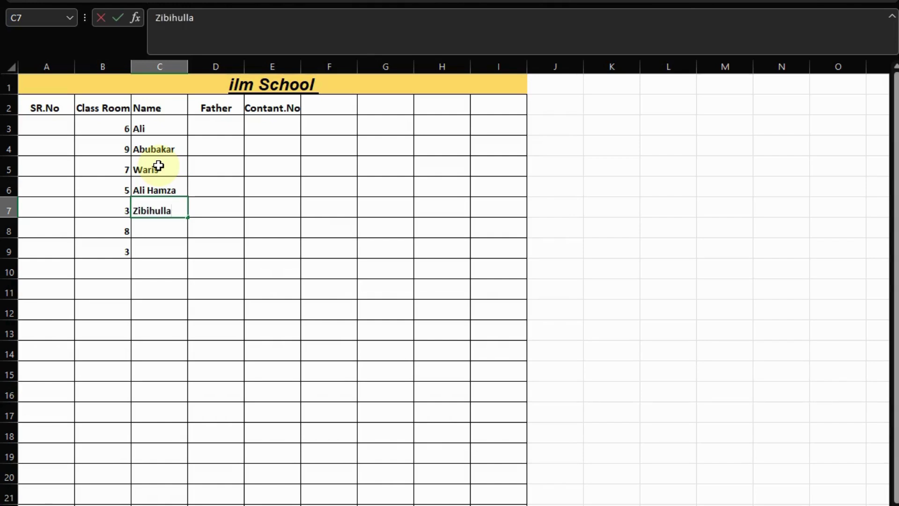
text(g)
key(BackSpace)
text(h)
key(Return)
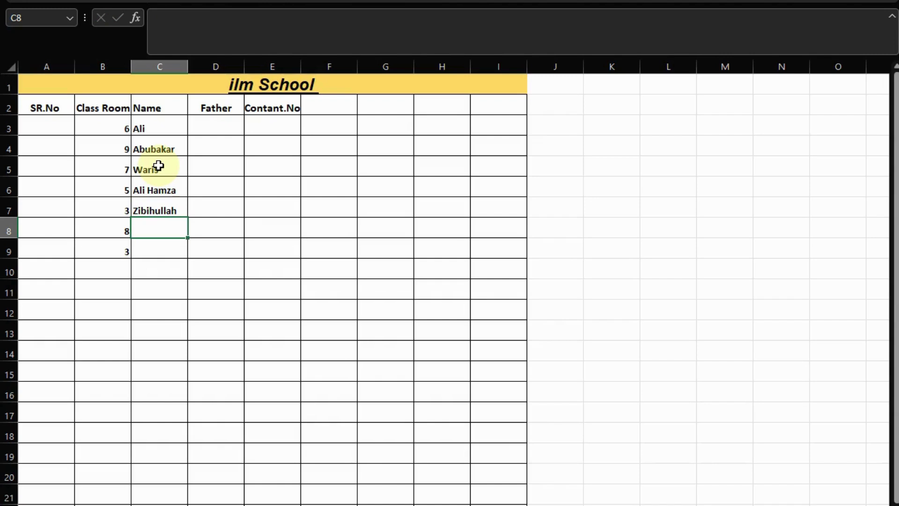
Clear the extra class numbers 8 and 3 from cells B8 and B9.
double_click(103, 233)
key(BackSpace)
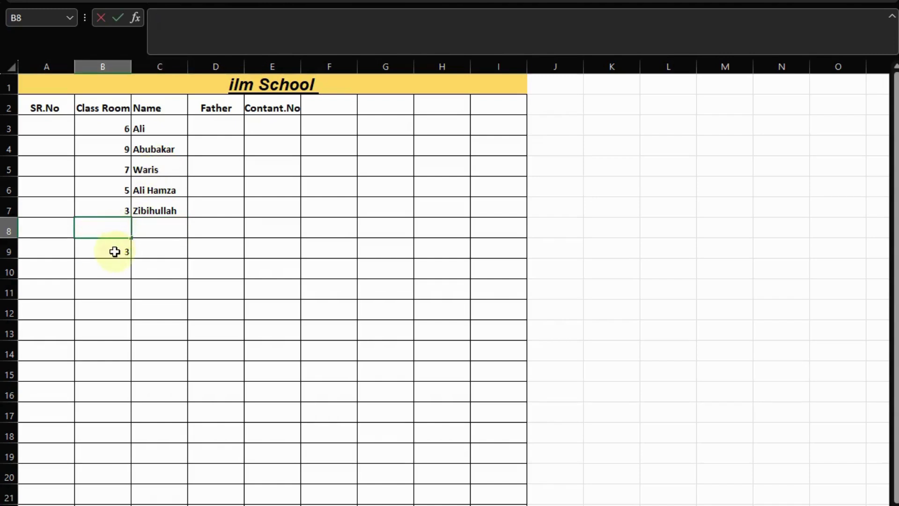
double_click(119, 250)
key(BackSpace)
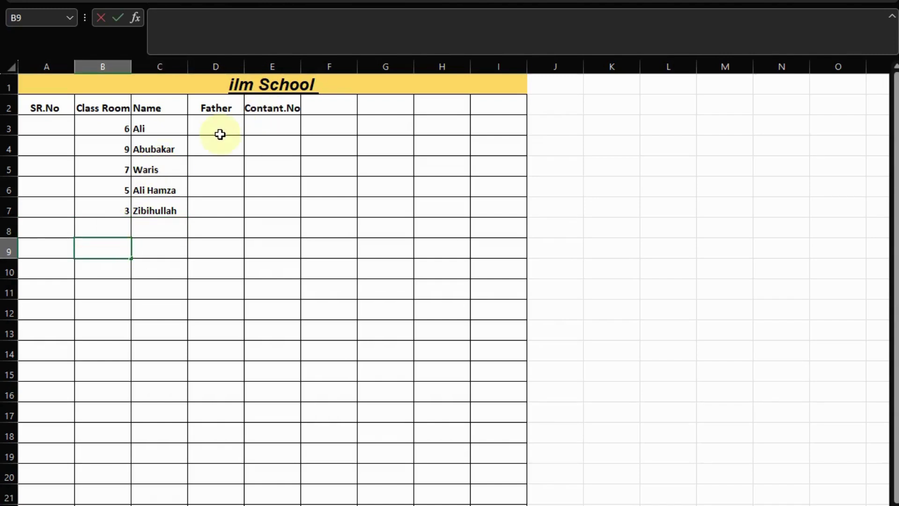
Enter the first two father names in D3 and D4.
click(220, 134)
text(Azam)
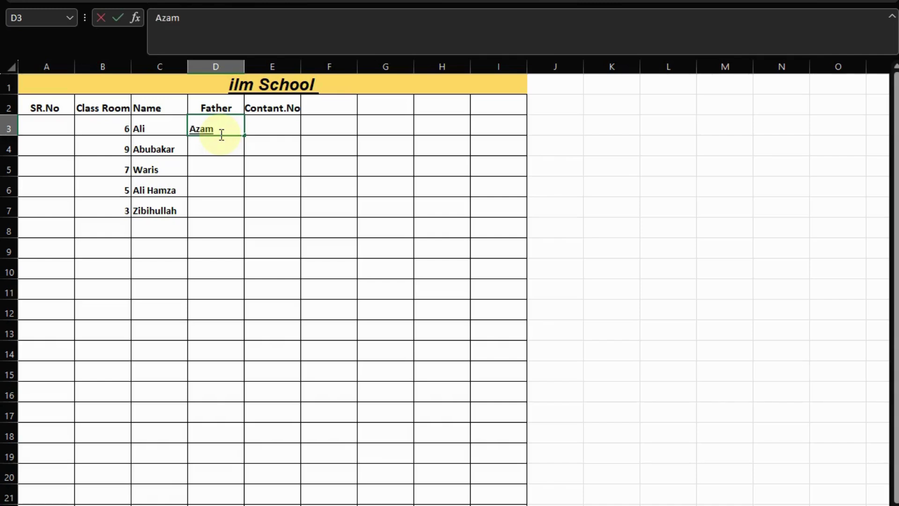
key(Return)
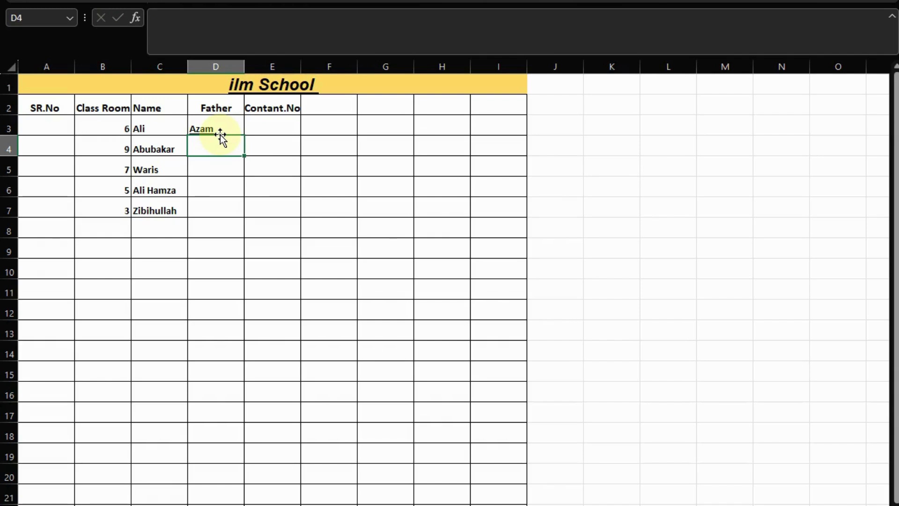
text(hanif)
key(Return)
Enter the next two father names in D5 and D6, correcting typos.
text(a)
key(BackSpace)
text(ifg)
key(BackSpace)
key(BackSpace)
key(BackSpace)
key(BackSpace)
text(irfan)
key(Return)
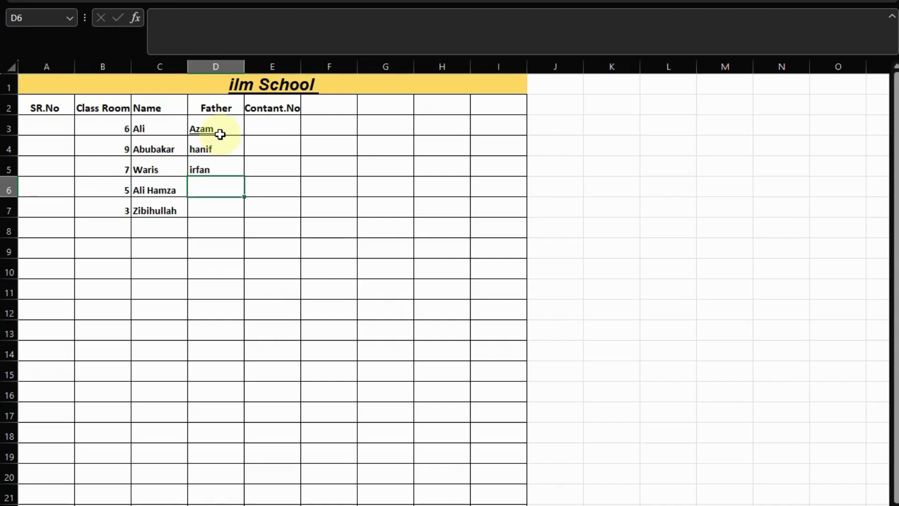
text(baber)
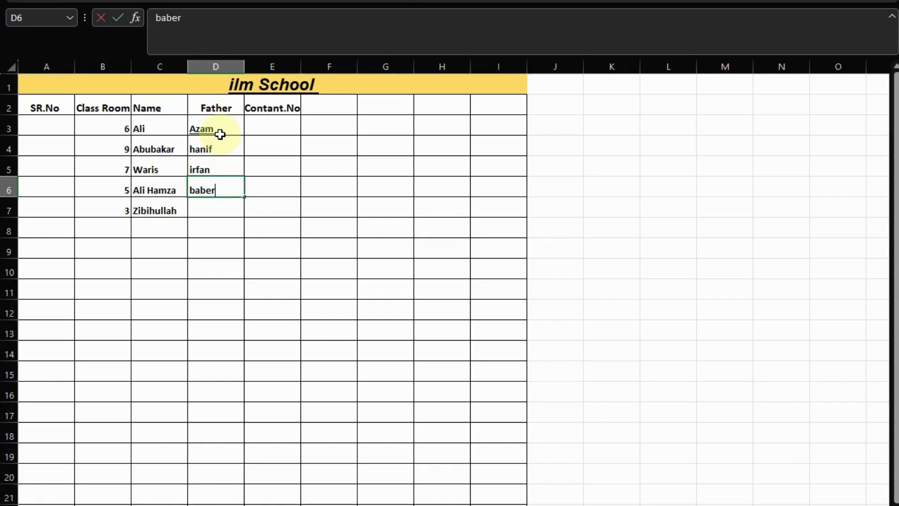
key(BackSpace)
key(BackSpace)
text(ar)
key(Return)
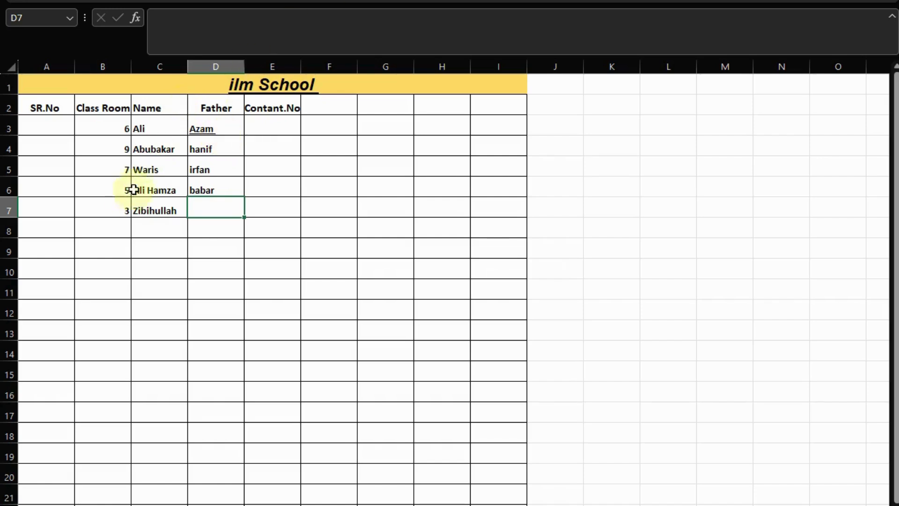
Empty row 7 by clearing the student name in C7 and class number 3 in B7.
double_click(140, 210)
key(BackSpace)
click(115, 206)
key(BackSpace)
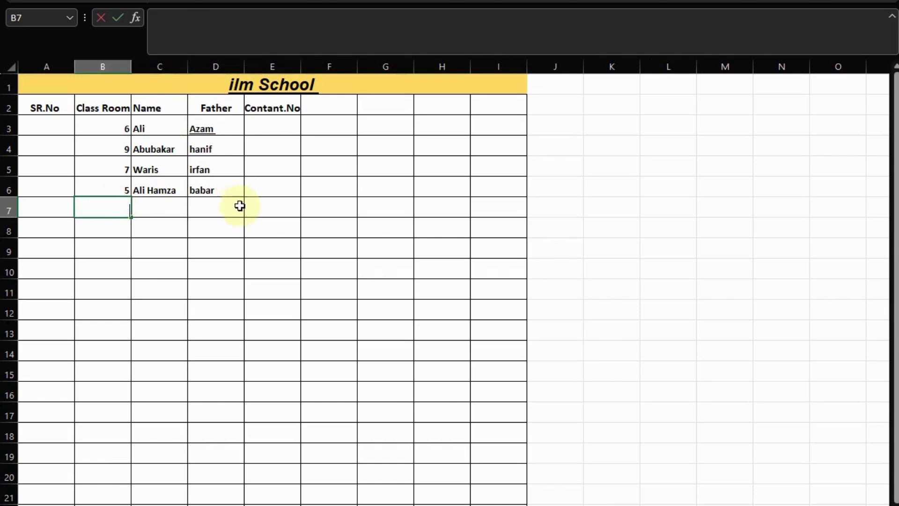
click(241, 203)
click(272, 130)
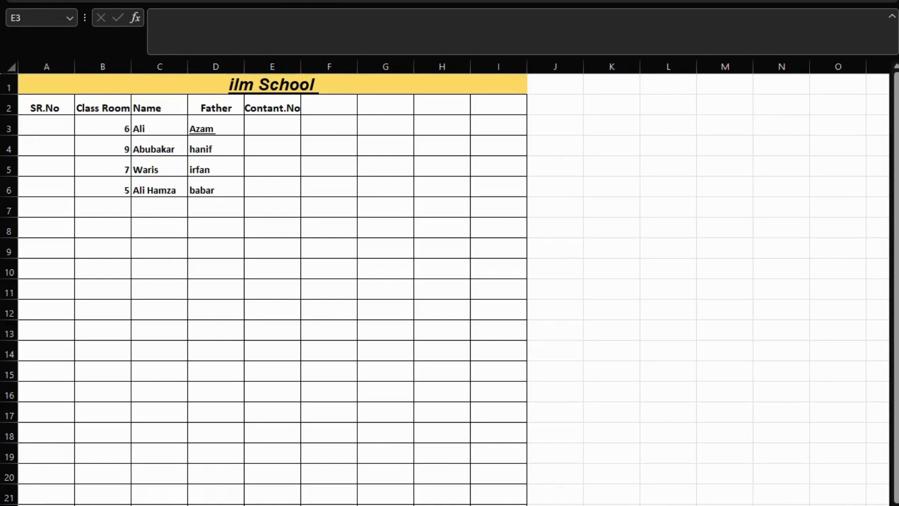
click(261, 233)
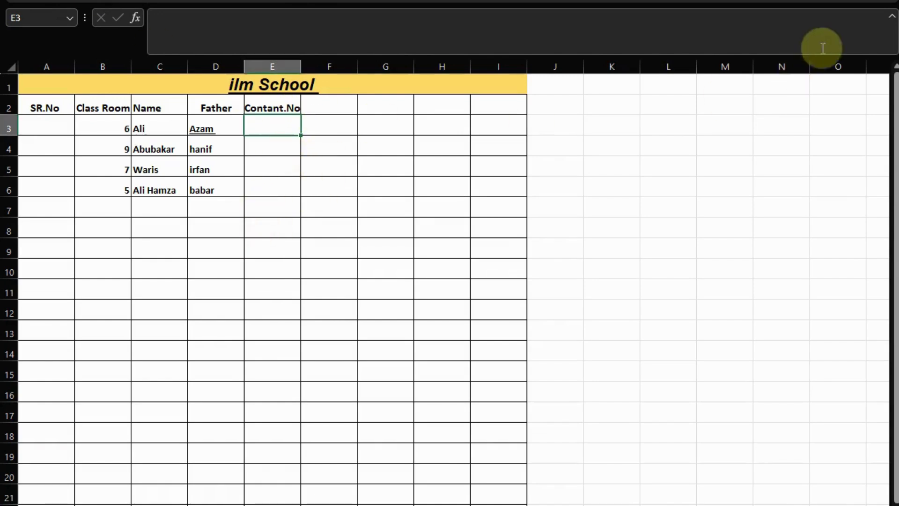
Open the File page showing templates and recent workbooks like Class.10 and Class.9.
click(19, 1)
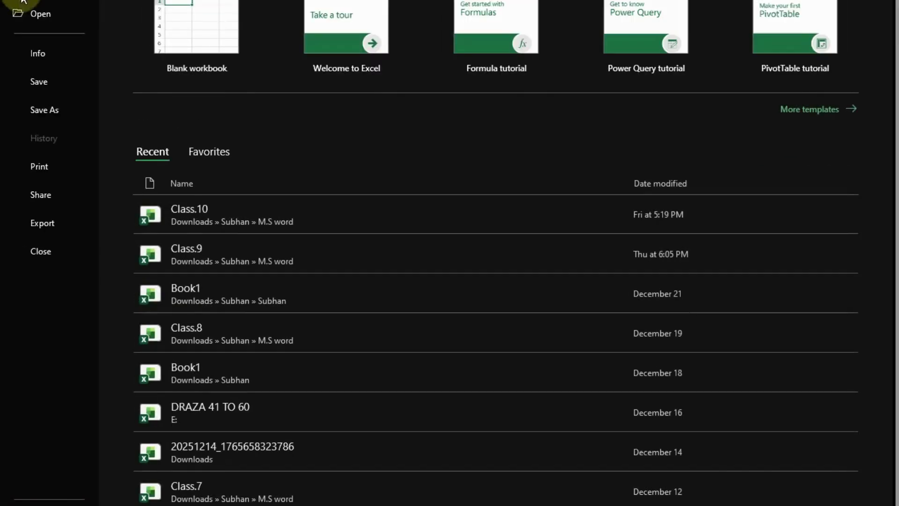